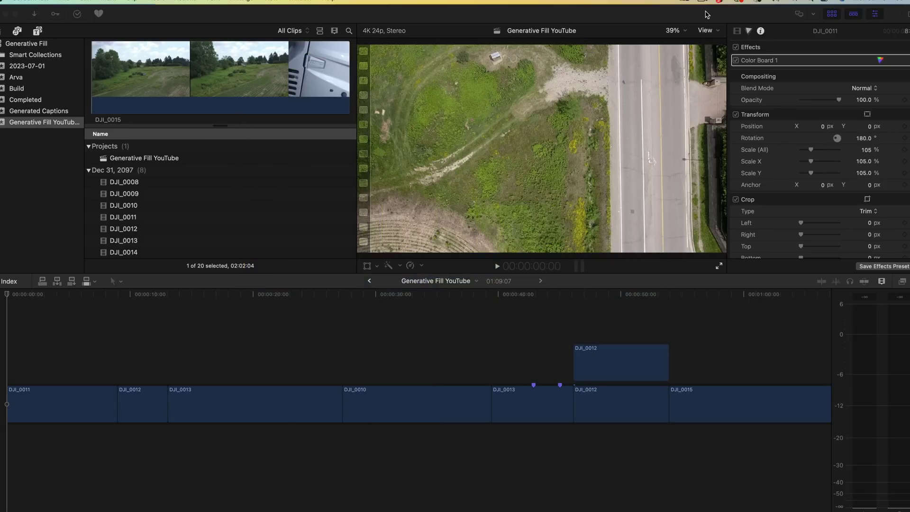
Play the Final Cut Pro timeline up to the aerial jeep-by-the-road shot at 11:19.
{"action": "left_click", "coordinate": [10, 293]}
{"action": "key", "text": "space"}
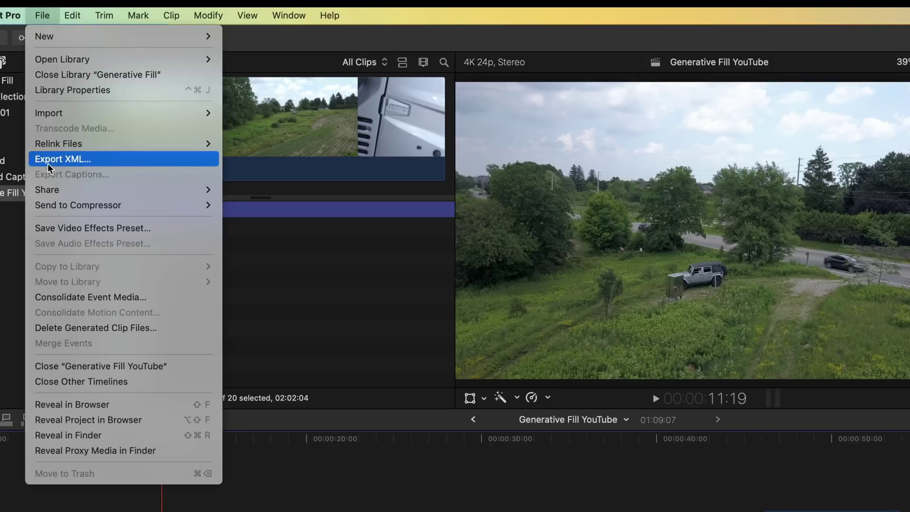
Export the 11:19 aerial jeep frame with Save Current Frame as a TIFF still named 12.
{"action": "mouse_move", "coordinate": [52, 189]}
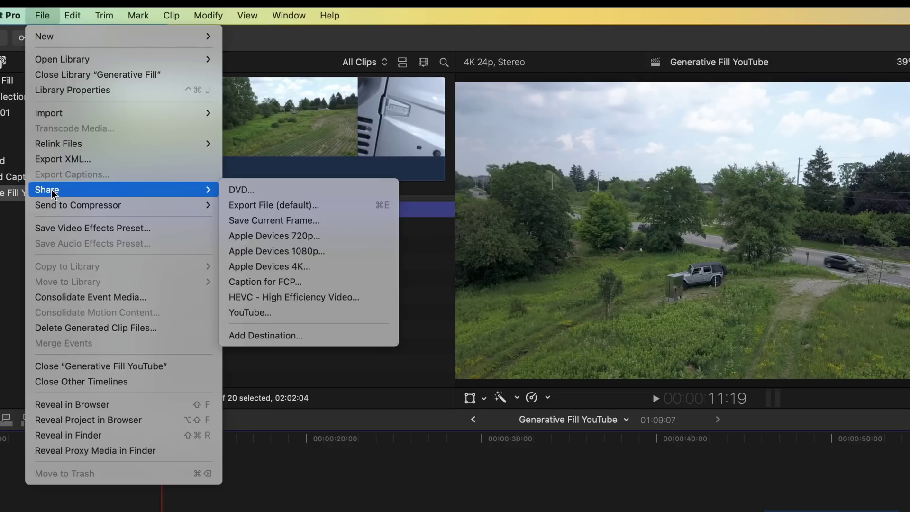
{"action": "left_click", "coordinate": [275, 220]}
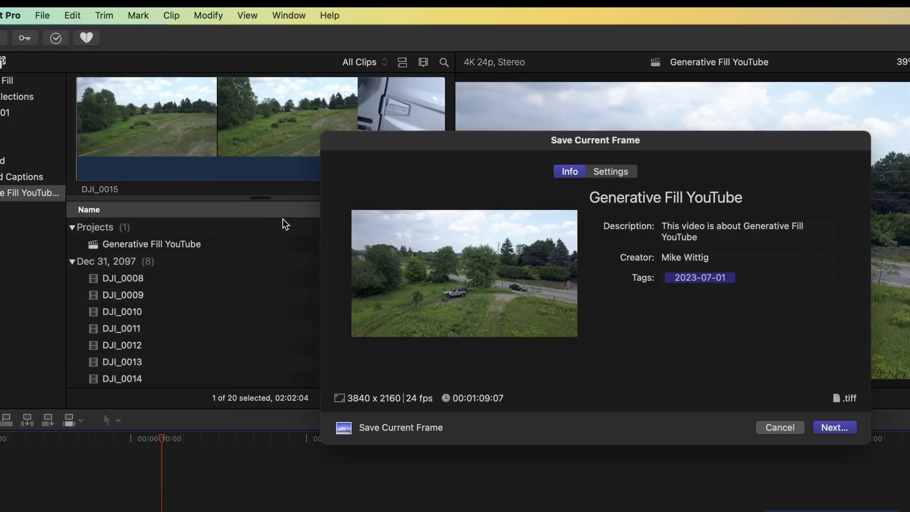
{"action": "left_click", "coordinate": [607, 173]}
{"action": "left_click", "coordinate": [728, 226]}
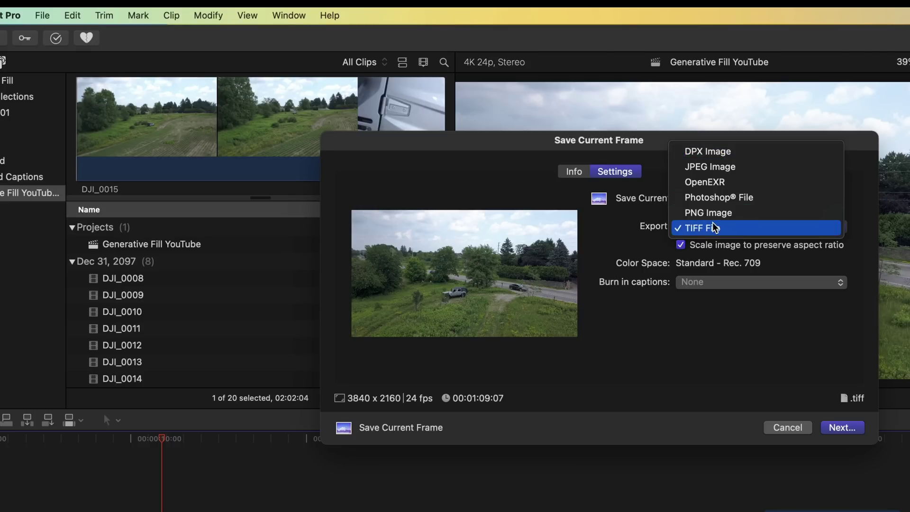
{"action": "left_click", "coordinate": [715, 228]}
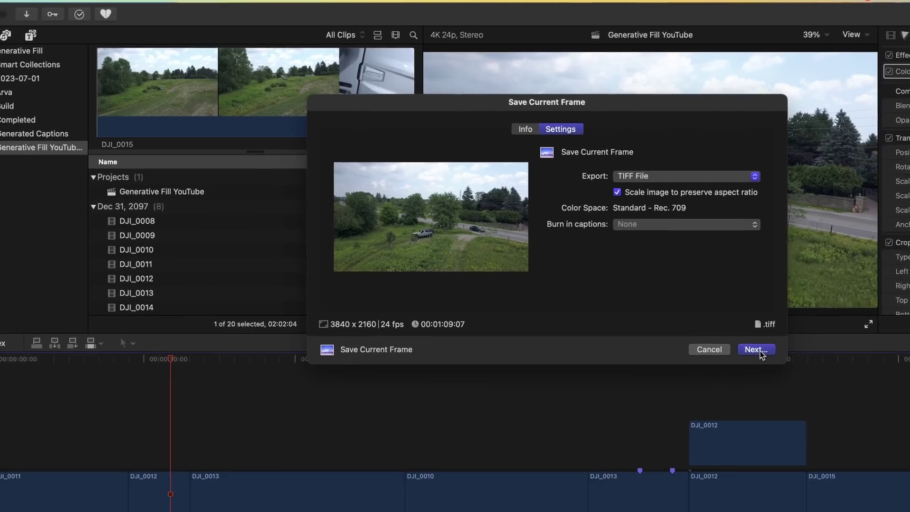
{"action": "left_click", "coordinate": [842, 427]}
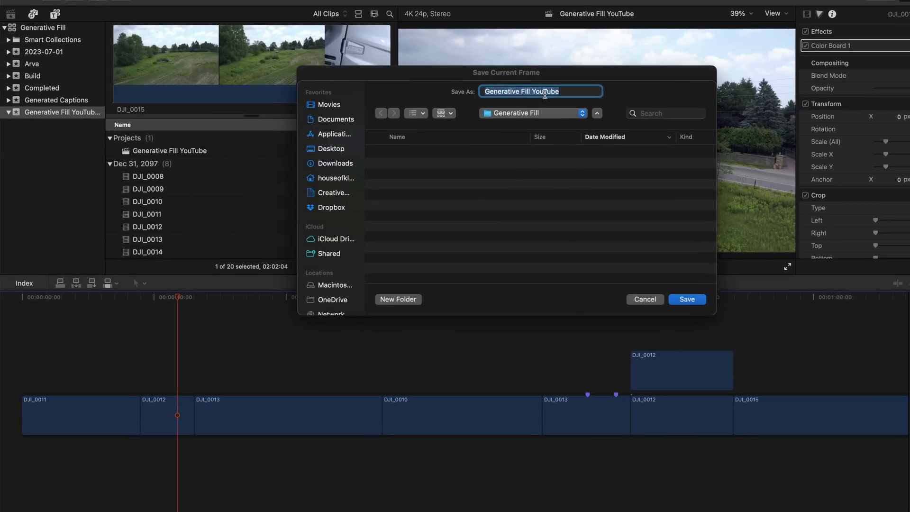
{"action": "type", "text": "12"}
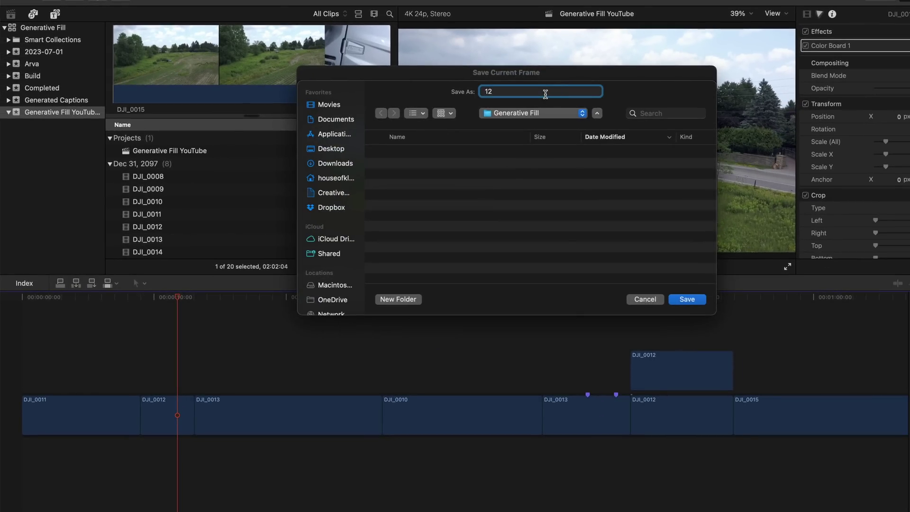
{"action": "key", "text": "Return"}
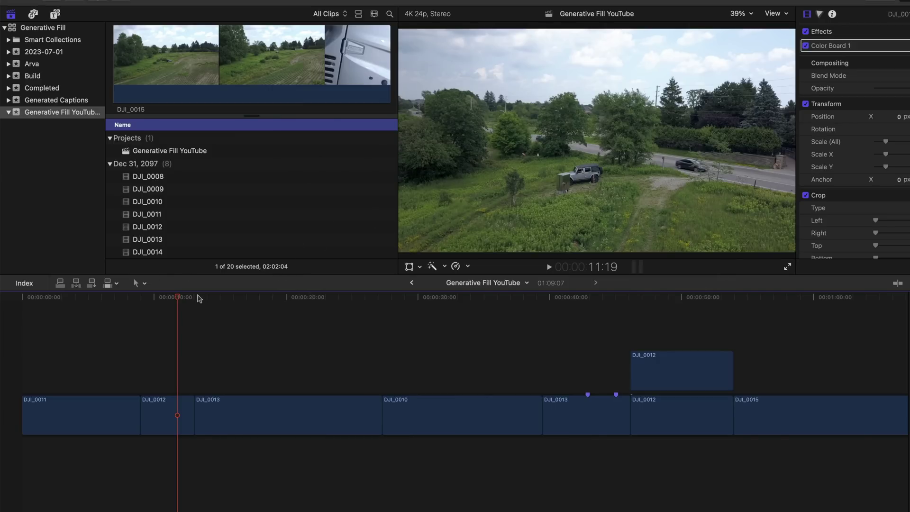
Save the 16:20 front-on jeep frame as TIFF still 13, then move into the DJI_0010 clip.
{"action": "left_click_drag", "start_coordinate": [199, 297], "coordinate": [245, 293]}
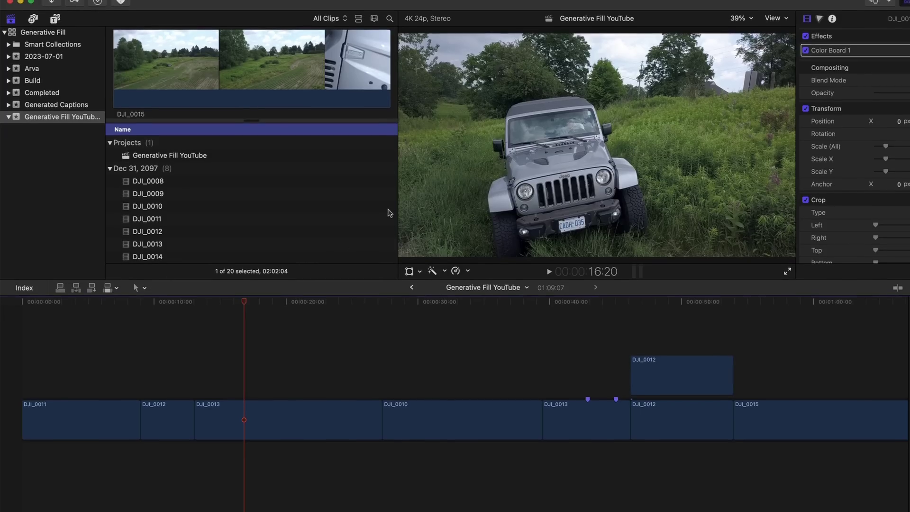
{"action": "left_click", "coordinate": [86, 5]}
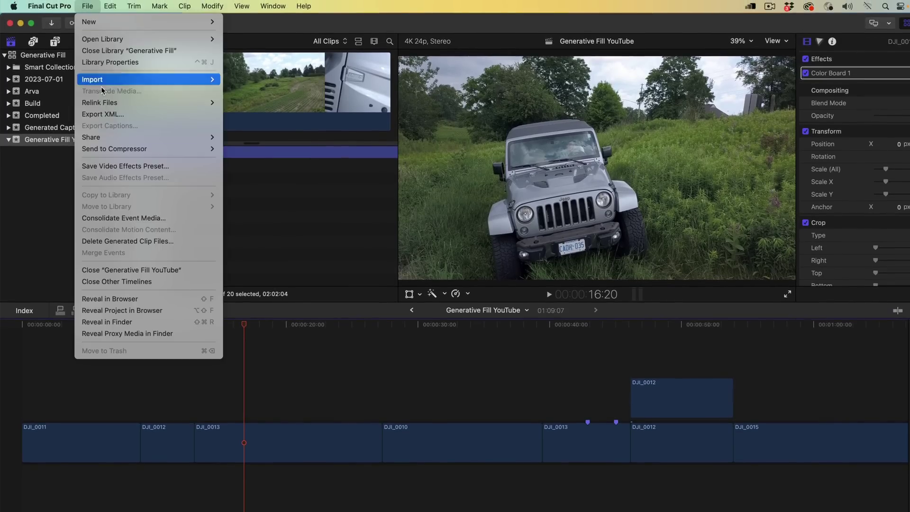
{"action": "mouse_move", "coordinate": [100, 140]}
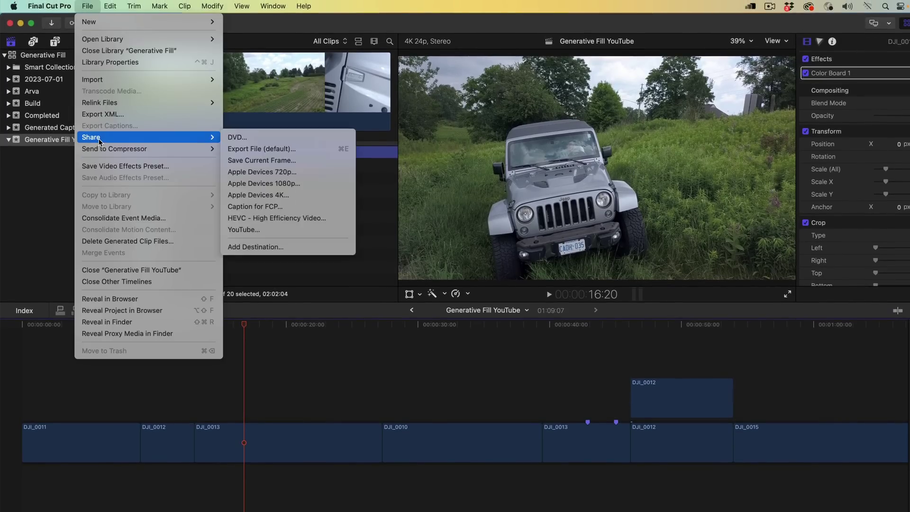
{"action": "left_click", "coordinate": [246, 161]}
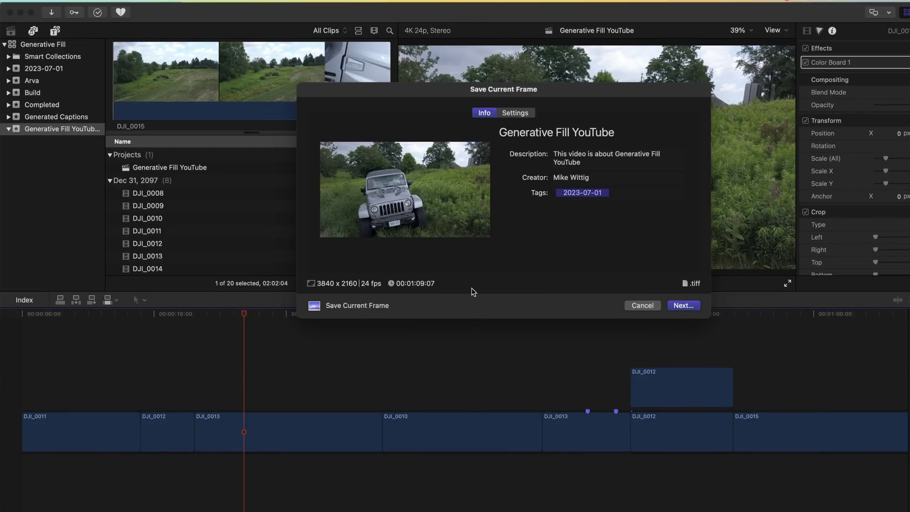
{"action": "left_click", "coordinate": [683, 306]}
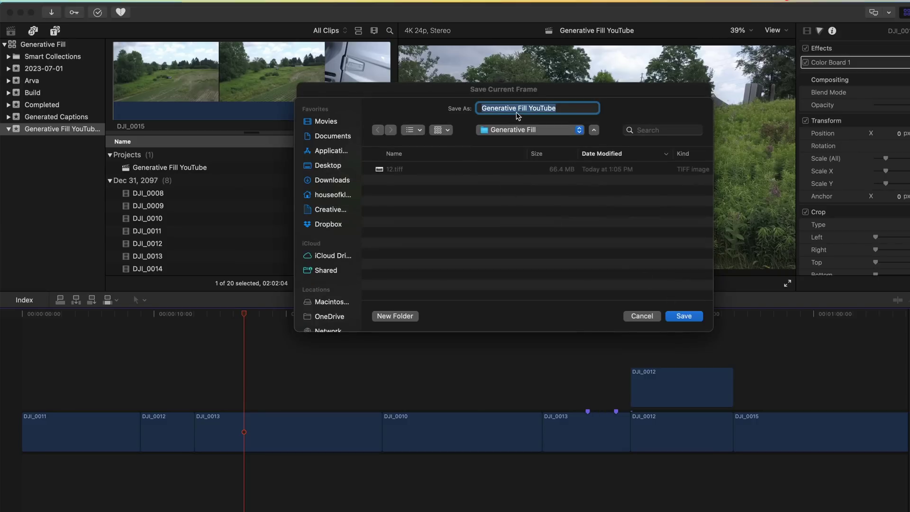
{"action": "type", "text": "13"}
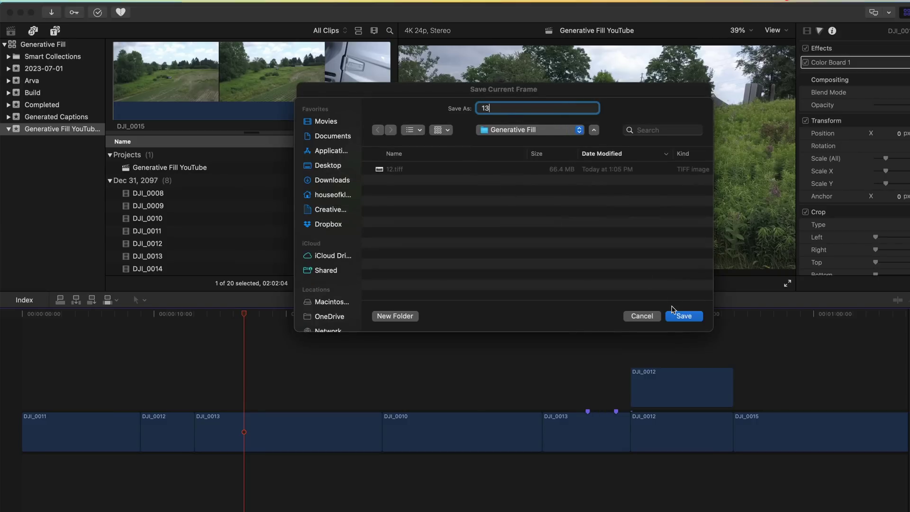
{"action": "left_click", "coordinate": [683, 316]}
{"action": "left_click_drag", "start_coordinate": [384, 313], "coordinate": [393, 314]}
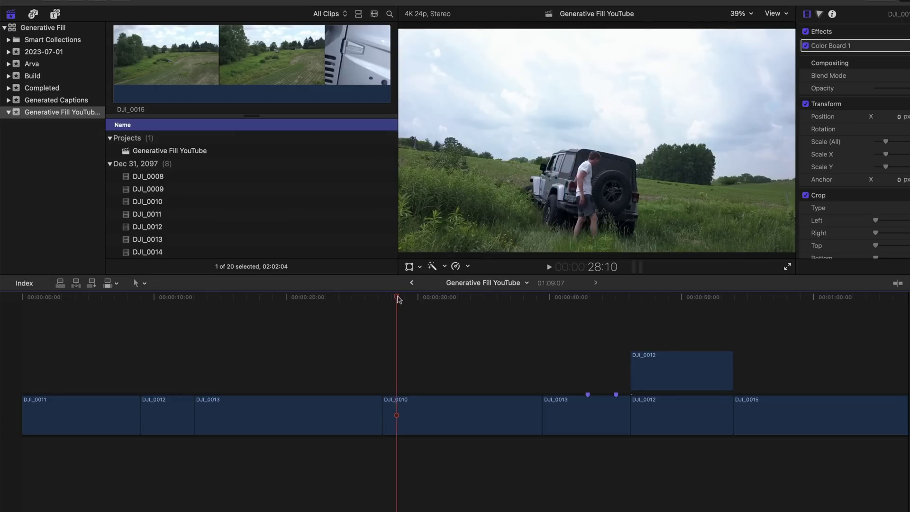
Save a TIFF still of the DJI_0010 jeep shot with Save Current Frame.
{"action": "key", "text": "space"}
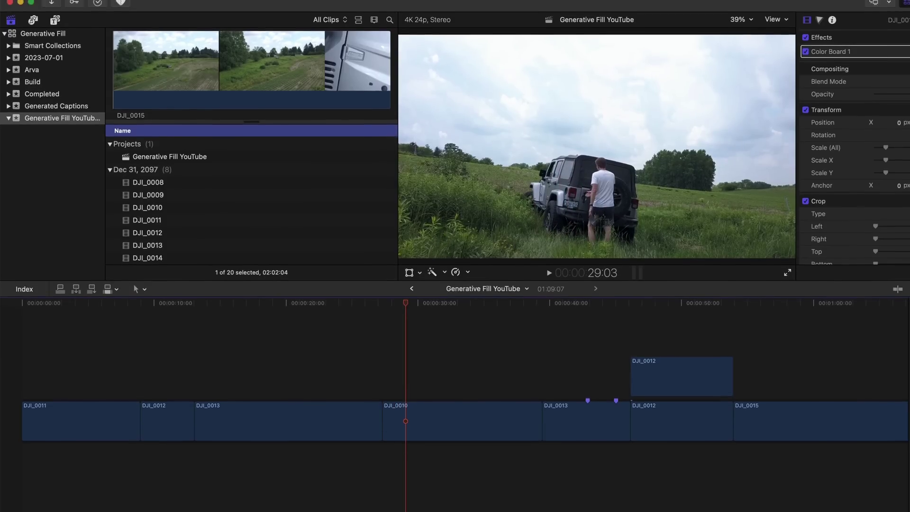
{"action": "left_click", "coordinate": [88, 6]}
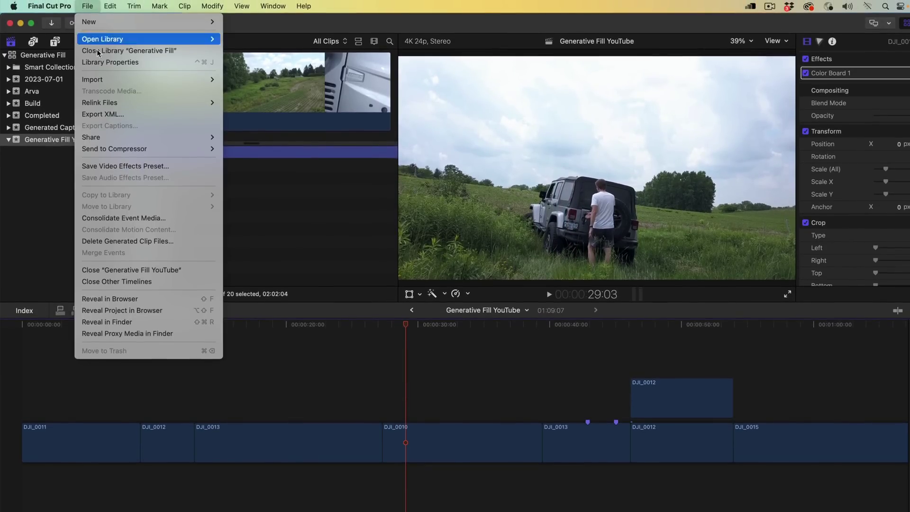
{"action": "mouse_move", "coordinate": [189, 137]}
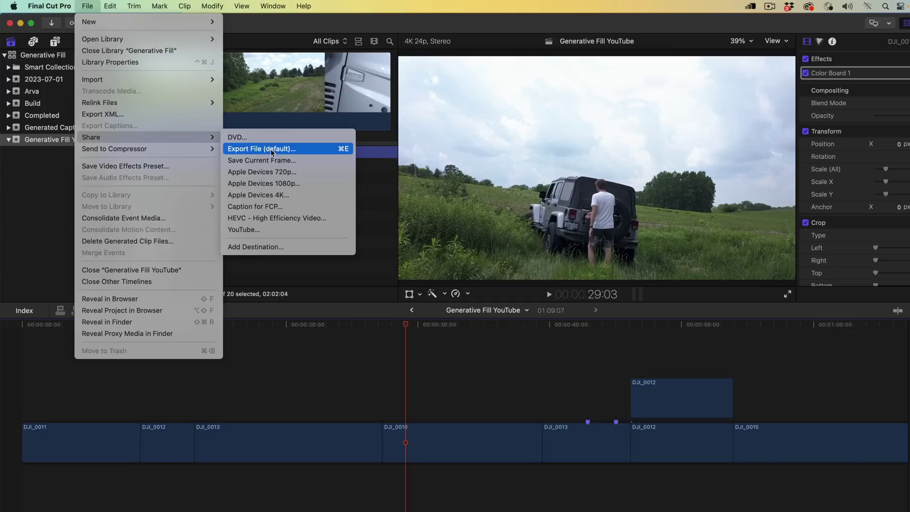
{"action": "left_click", "coordinate": [265, 161]}
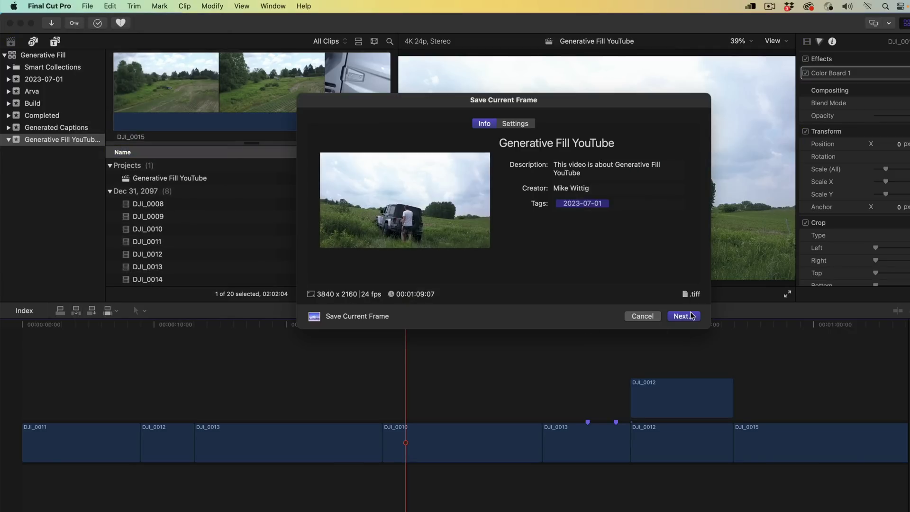
{"action": "left_click", "coordinate": [684, 317]}
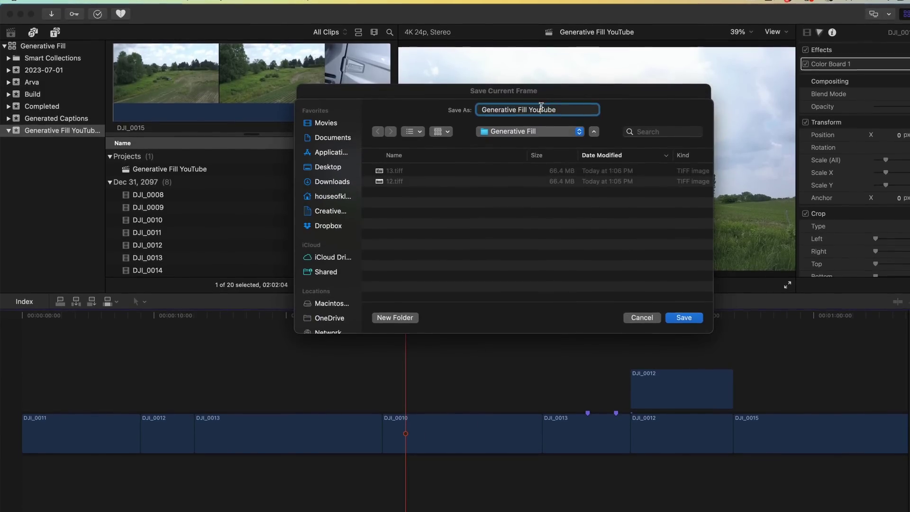
{"action": "key", "text": "Return"}
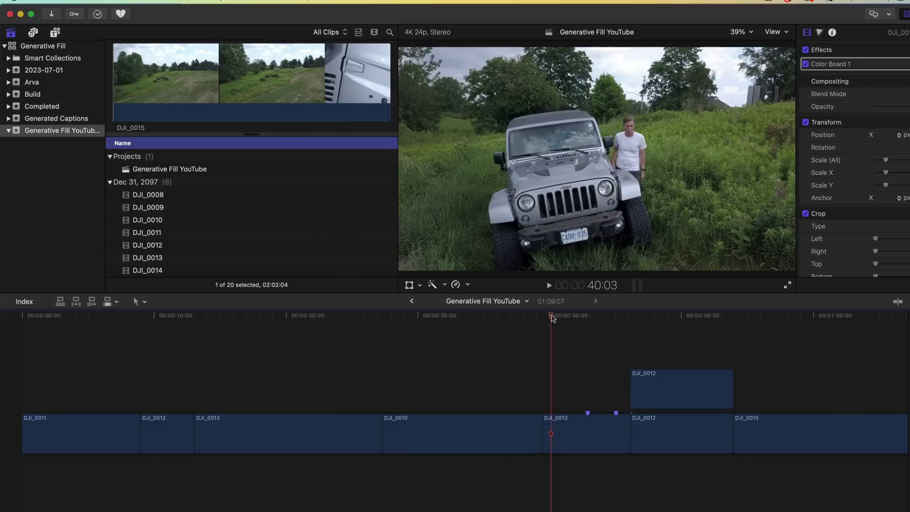
Delete the connected DJI_0012 clip from the timeline.
{"action": "left_click", "coordinate": [258, 329]}
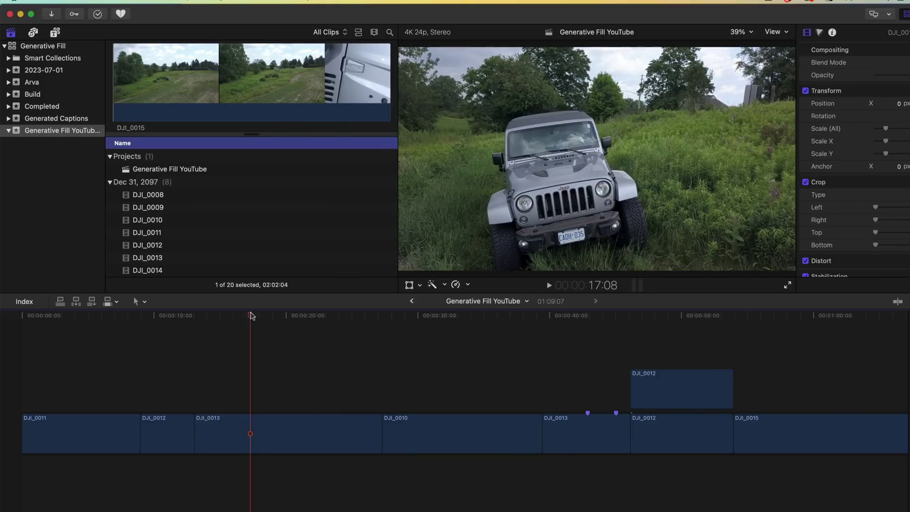
{"action": "left_click", "coordinate": [666, 314]}
{"action": "left_click", "coordinate": [664, 376]}
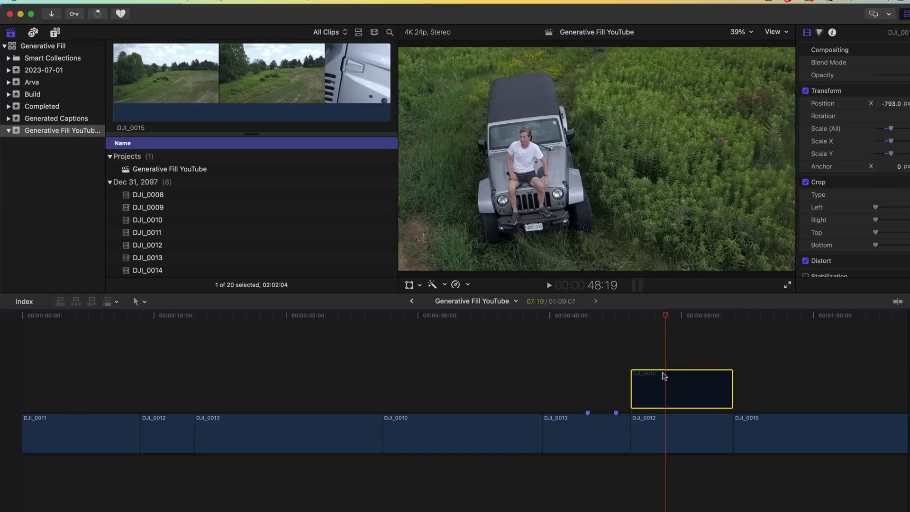
{"action": "key", "text": "BackSpace"}
Save a TIFF still of the DJI_0015 wide field shot.
{"action": "left_click_drag", "start_coordinate": [664, 315], "coordinate": [809, 322]}
{"action": "left_click", "coordinate": [88, 2]}
{"action": "left_click", "coordinate": [346, 175]}
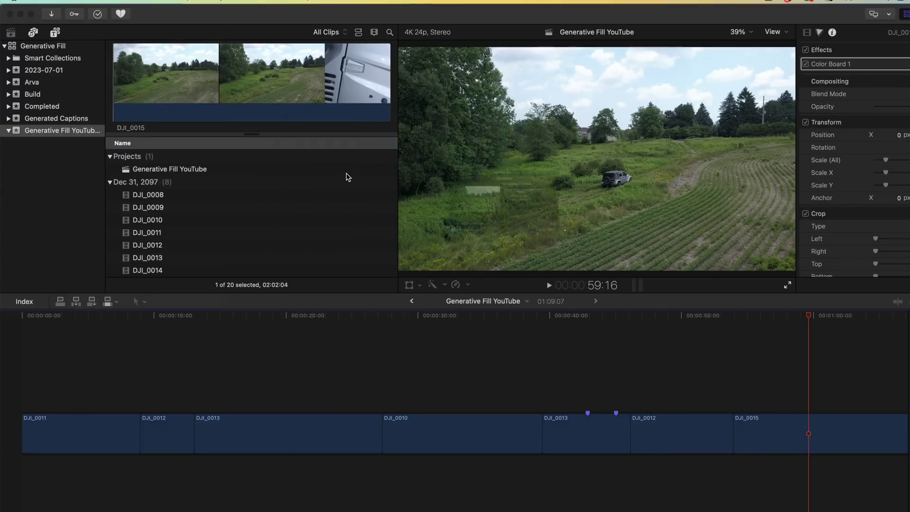
{"action": "left_click", "coordinate": [679, 307]}
{"action": "key", "text": "Return"}
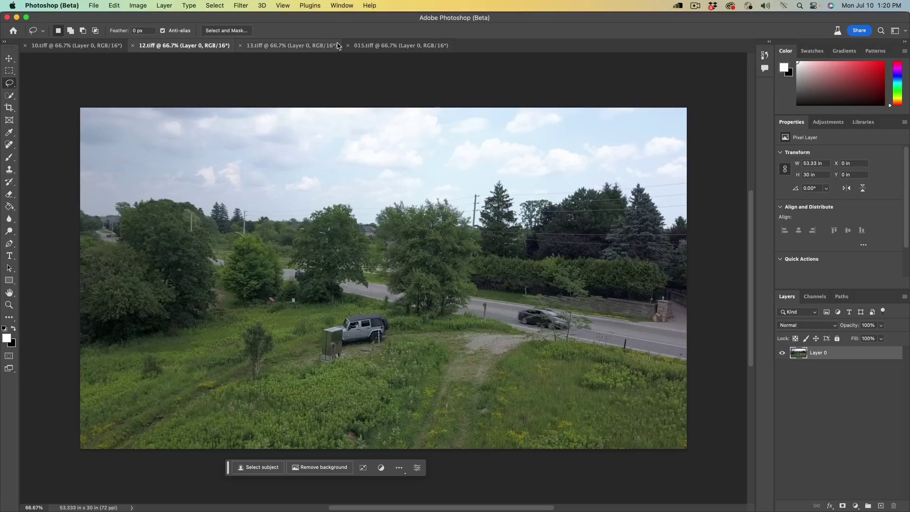
Reset the Essentials workspace through Window > Workspace > Reset Essentials.
{"action": "left_click", "coordinate": [339, 6]}
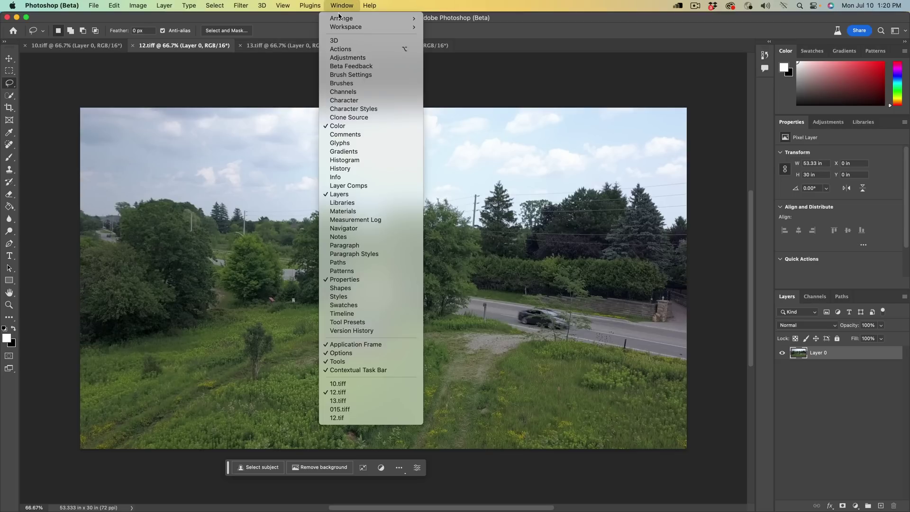
{"action": "mouse_move", "coordinate": [343, 27]}
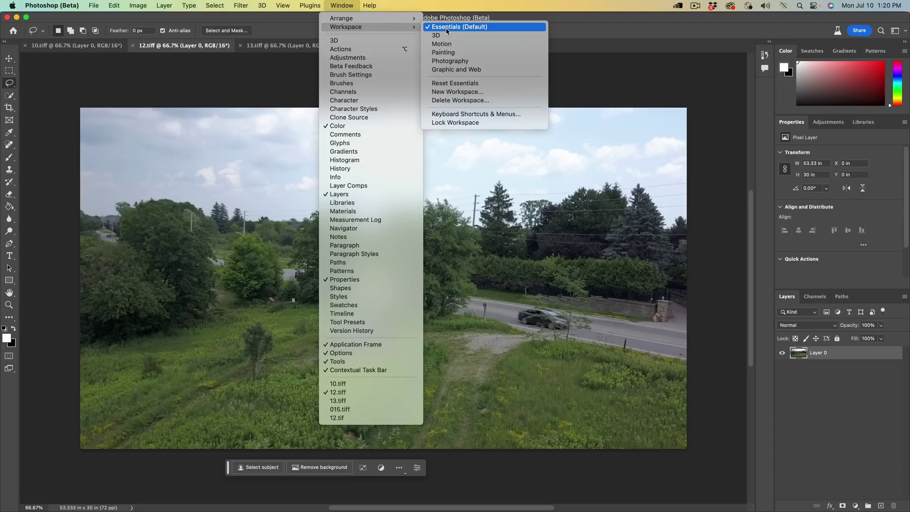
{"action": "left_click", "coordinate": [453, 84]}
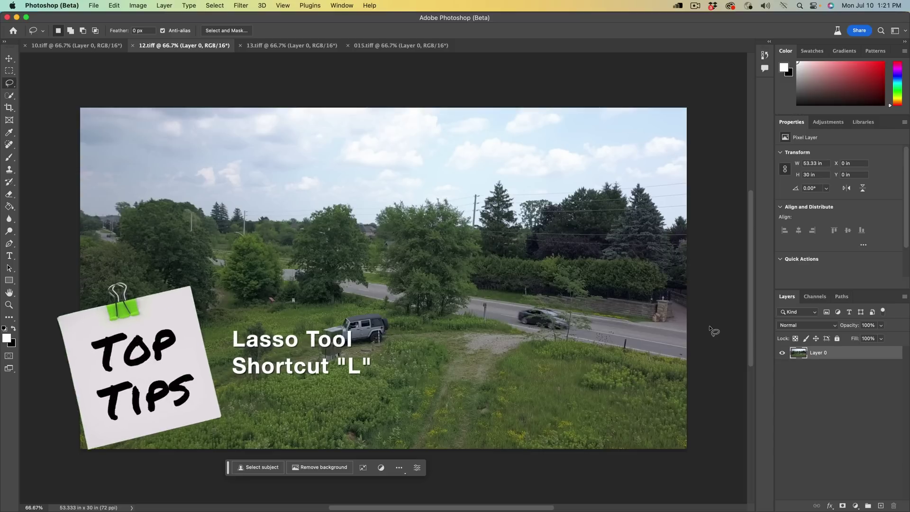
Lasso the tree line above the road, Shift-add the sky, and bring up Generative Fill.
{"action": "mouse_move", "coordinate": [707, 331]}
{"action": "left_mouse_down"}
{"action": "mouse_move", "coordinate": [98, 223]}
{"action": "mouse_move", "coordinate": [70, 205]}
{"action": "mouse_move", "coordinate": [76, 111]}
{"action": "mouse_move", "coordinate": [128, 84]}
{"action": "mouse_move", "coordinate": [360, 117]}
{"action": "mouse_move", "coordinate": [629, 106]}
{"action": "mouse_move", "coordinate": [735, 121]}
{"action": "mouse_move", "coordinate": [748, 131]}
{"action": "mouse_move", "coordinate": [725, 329]}
{"action": "left_mouse_up"}
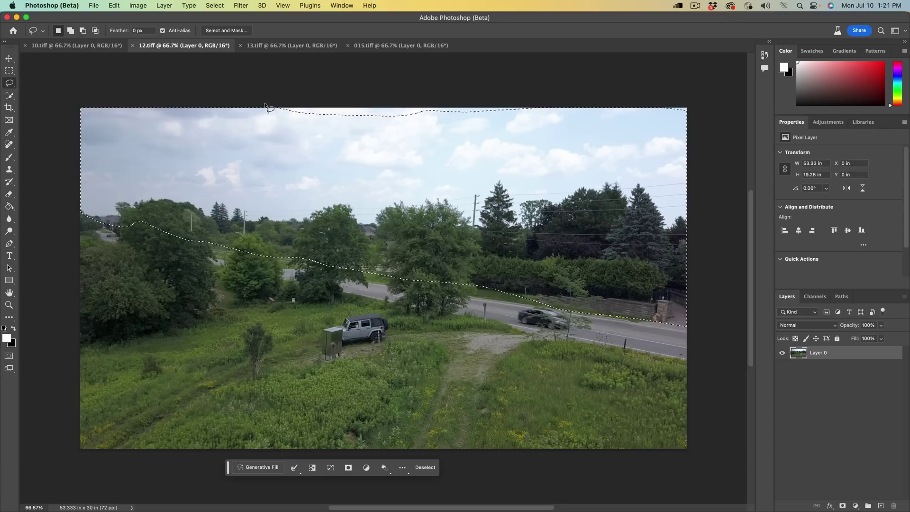
{"action": "key", "text": "shift"}
{"action": "mouse_move", "coordinate": [253, 94]}
{"action": "left_mouse_down"}
{"action": "mouse_move", "coordinate": [276, 130]}
{"action": "mouse_move", "coordinate": [478, 151]}
{"action": "mouse_move", "coordinate": [753, 143]}
{"action": "mouse_move", "coordinate": [738, 86]}
{"action": "mouse_move", "coordinate": [688, 60]}
{"action": "mouse_move", "coordinate": [522, 49]}
{"action": "mouse_move", "coordinate": [319, 61]}
{"action": "mouse_move", "coordinate": [252, 97]}
{"action": "left_mouse_up"}
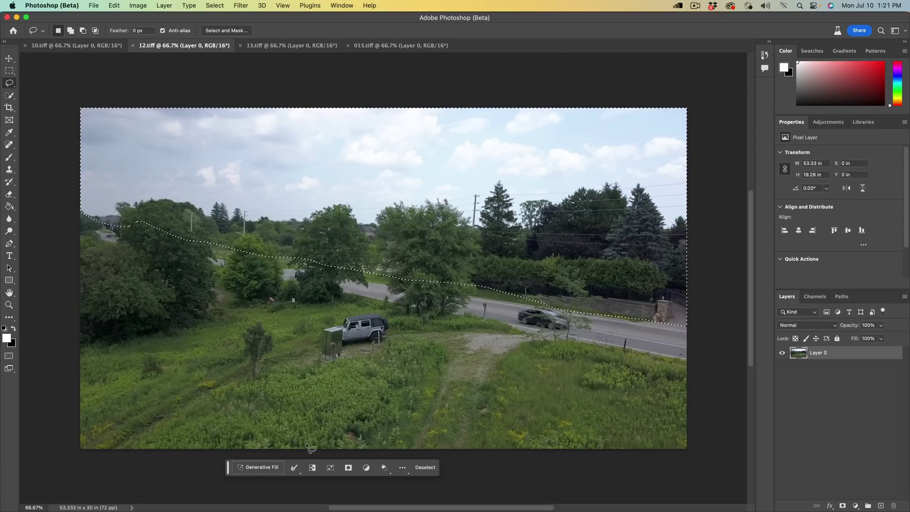
{"action": "left_click", "coordinate": [257, 468]}
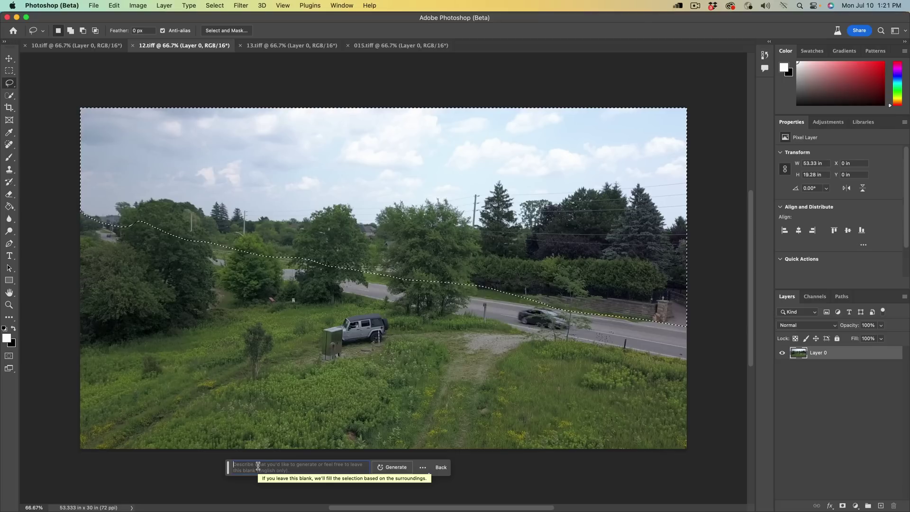
Generate a 'Green Prairie' fill for the selected sky and treeline.
{"action": "type", "text": "Green Prairie"}
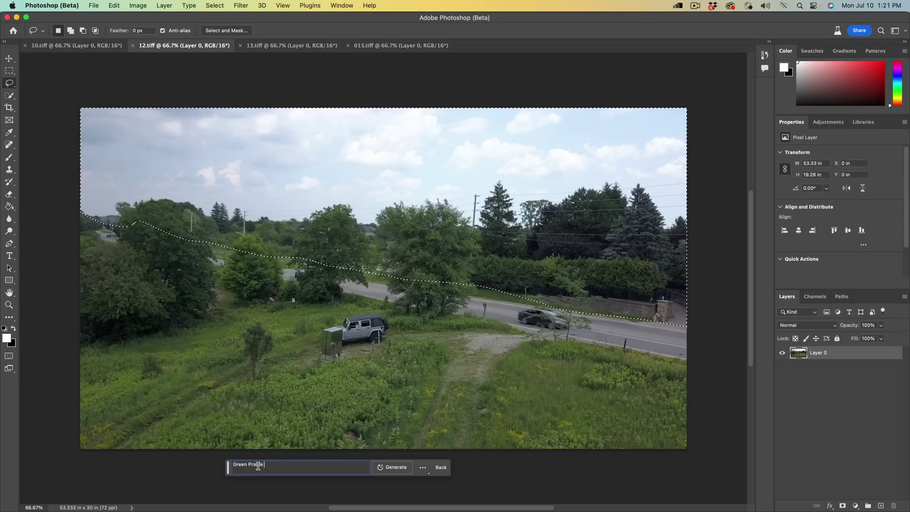
{"action": "left_click", "coordinate": [396, 467]}
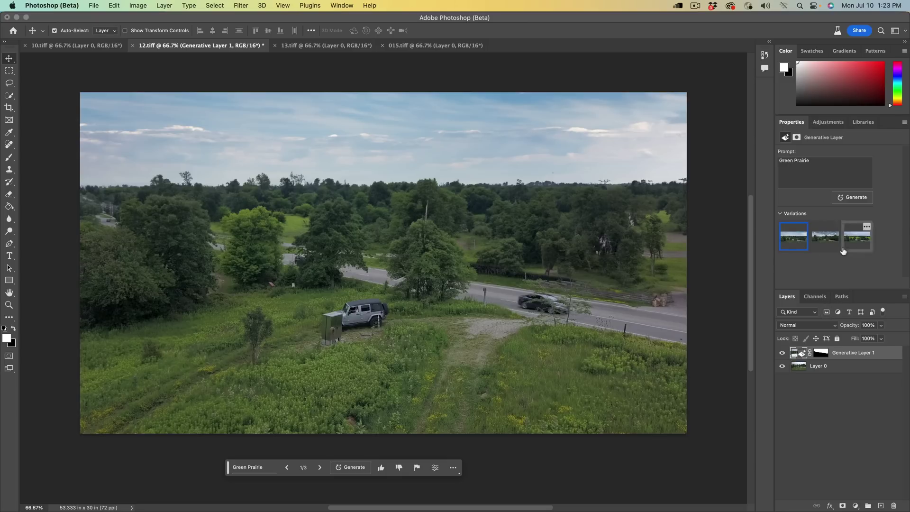
Pick the third Green Prairie variation with yellow fields and hide Layer 0.
{"action": "left_click", "coordinate": [823, 240]}
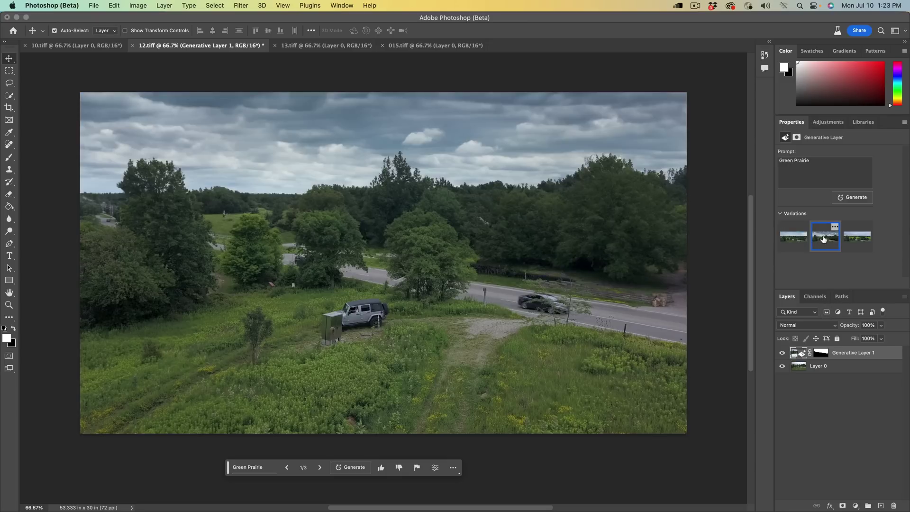
{"action": "left_click", "coordinate": [854, 238]}
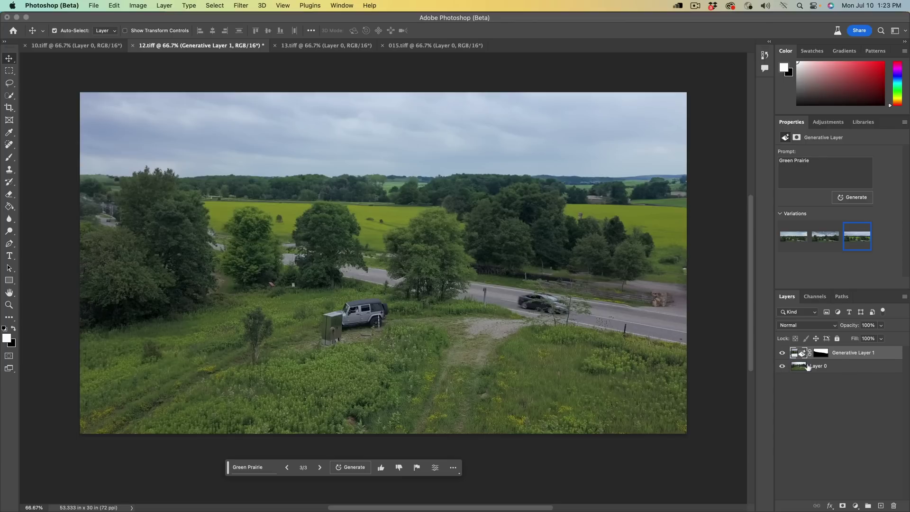
{"action": "left_click", "coordinate": [782, 366]}
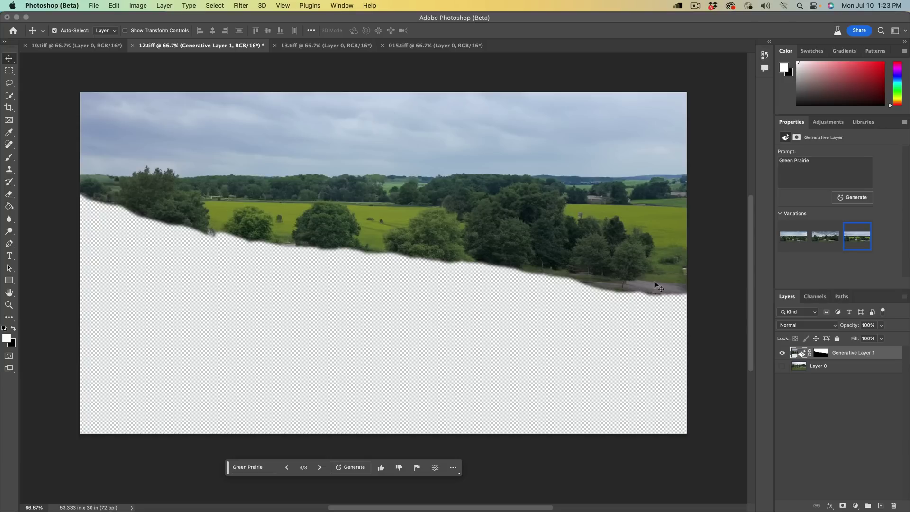
Quick Export the generated landscape over transparency as 12.png into the Mattes folder.
{"action": "left_click", "coordinate": [93, 5]}
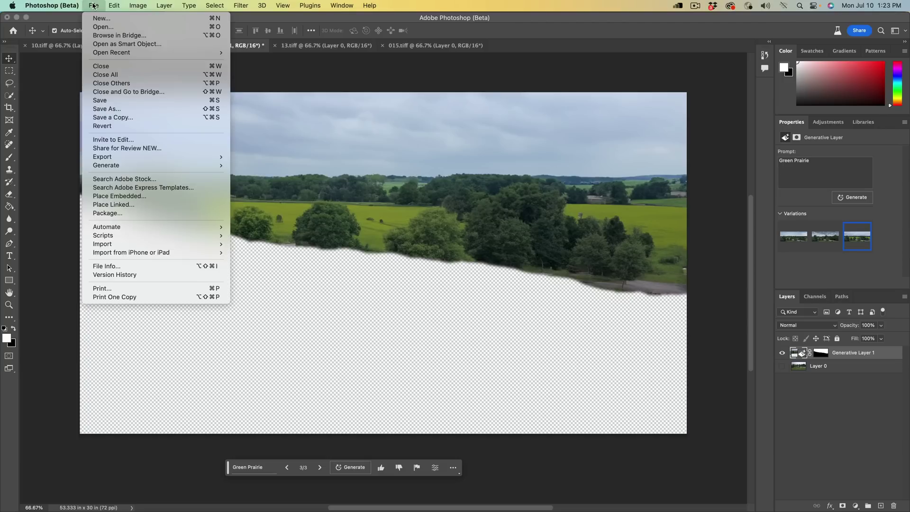
{"action": "mouse_move", "coordinate": [116, 161]}
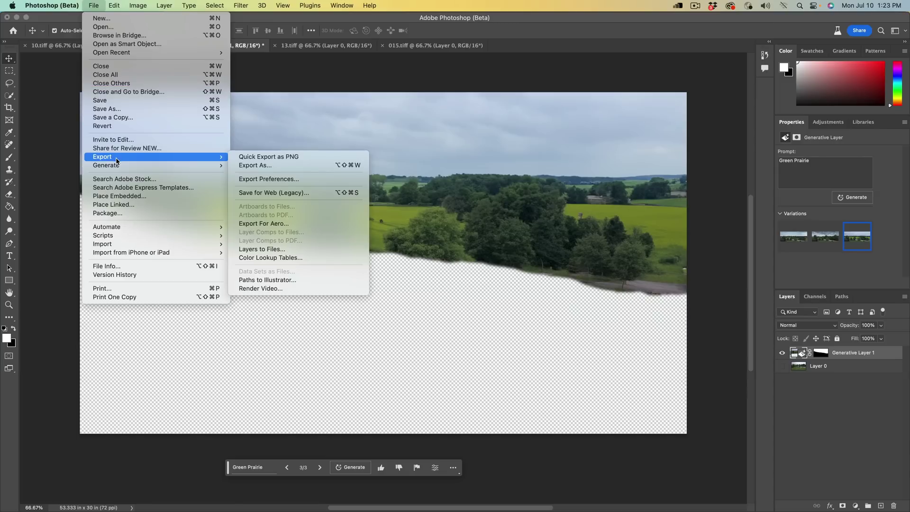
{"action": "left_click", "coordinate": [259, 157]}
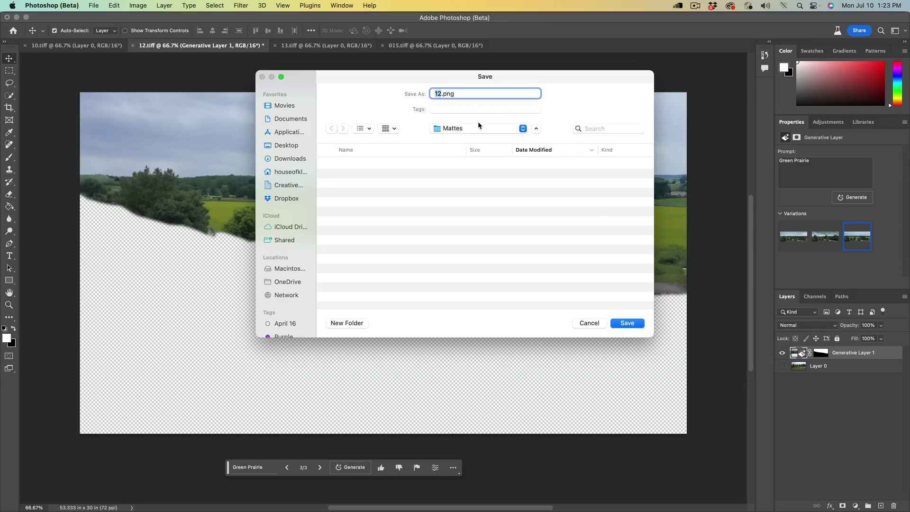
{"action": "left_click", "coordinate": [627, 323]}
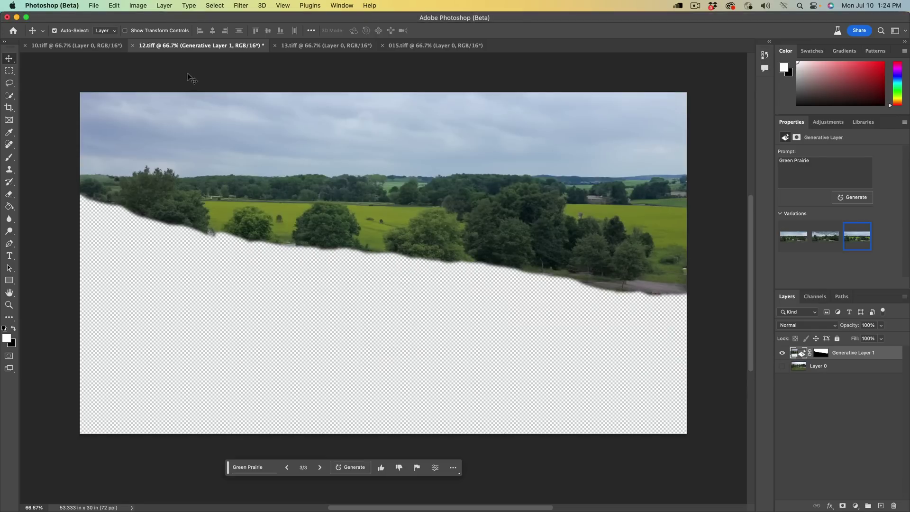
Switch to 13.tiff and lasso the upper-right sky and trees behind the jeep.
{"action": "left_click", "coordinate": [293, 46]}
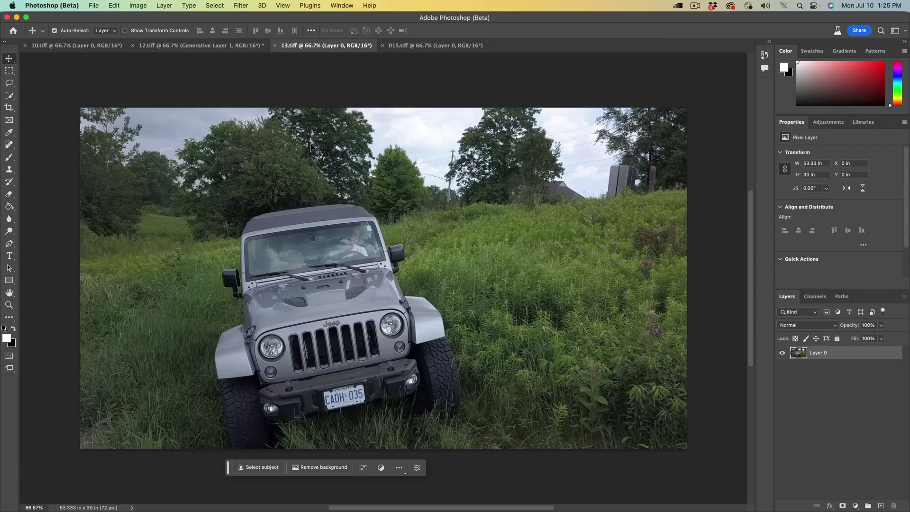
{"action": "scroll", "coordinate": [311, 142], "scroll_direction": "up", "scroll_amount": 3}
{"action": "scroll", "coordinate": [304, 132], "scroll_direction": "down", "scroll_amount": 2}
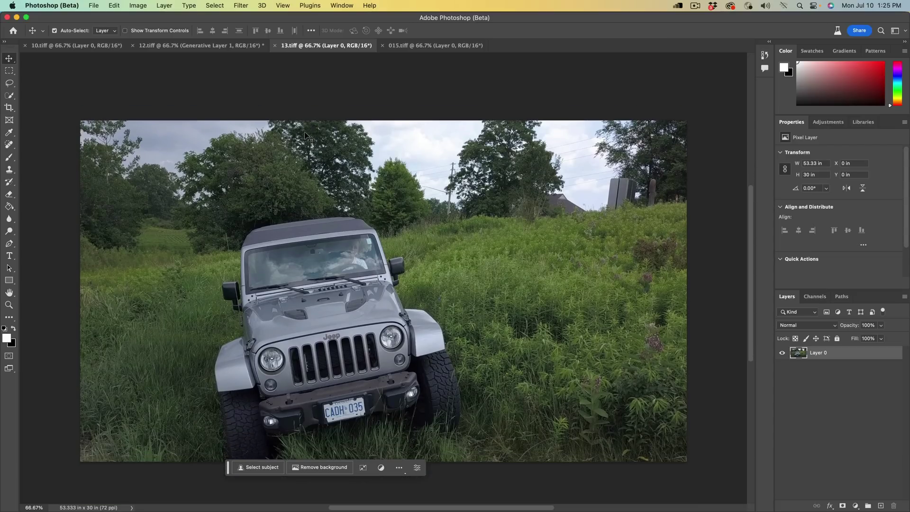
{"action": "left_click", "coordinate": [10, 84]}
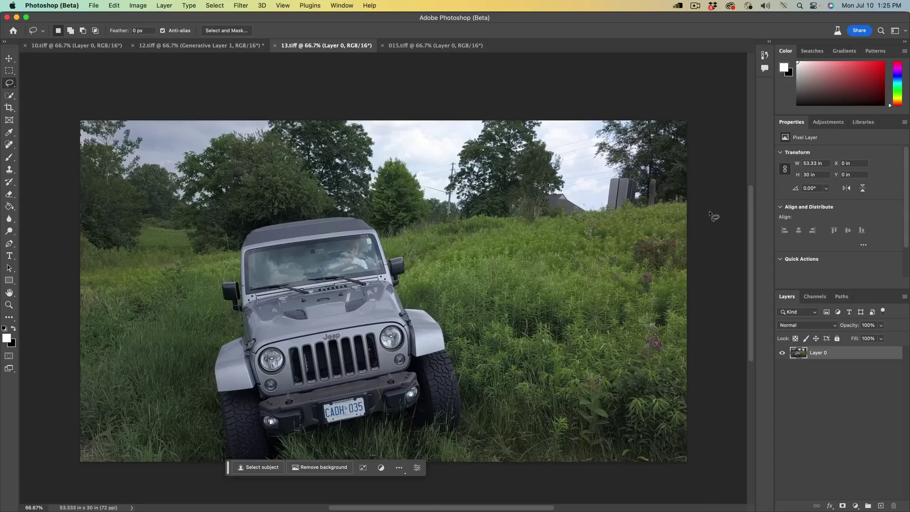
{"action": "mouse_move", "coordinate": [710, 206]}
{"action": "left_mouse_down"}
{"action": "mouse_move", "coordinate": [658, 216]}
{"action": "mouse_move", "coordinate": [446, 228]}
{"action": "mouse_move", "coordinate": [381, 132]}
{"action": "mouse_move", "coordinate": [378, 103]}
{"action": "mouse_move", "coordinate": [398, 94]}
{"action": "mouse_move", "coordinate": [710, 108]}
{"action": "mouse_move", "coordinate": [720, 153]}
{"action": "mouse_move", "coordinate": [711, 211]}
{"action": "left_mouse_up"}
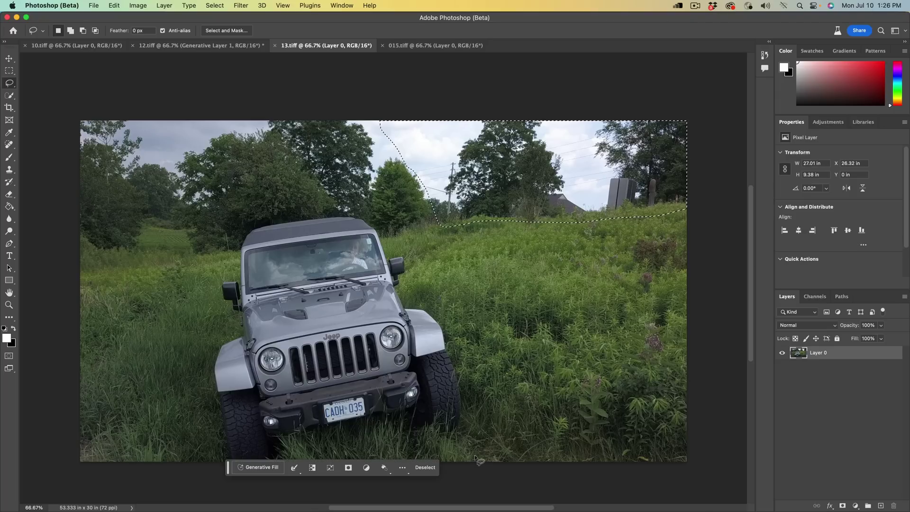
Generate a 'Green Prairie' fill in 13.tiff's upper-right sky and keep the second variation.
{"action": "left_click", "coordinate": [260, 467]}
{"action": "scroll", "coordinate": [369, 448], "scroll_direction": "down", "scroll_amount": 2}
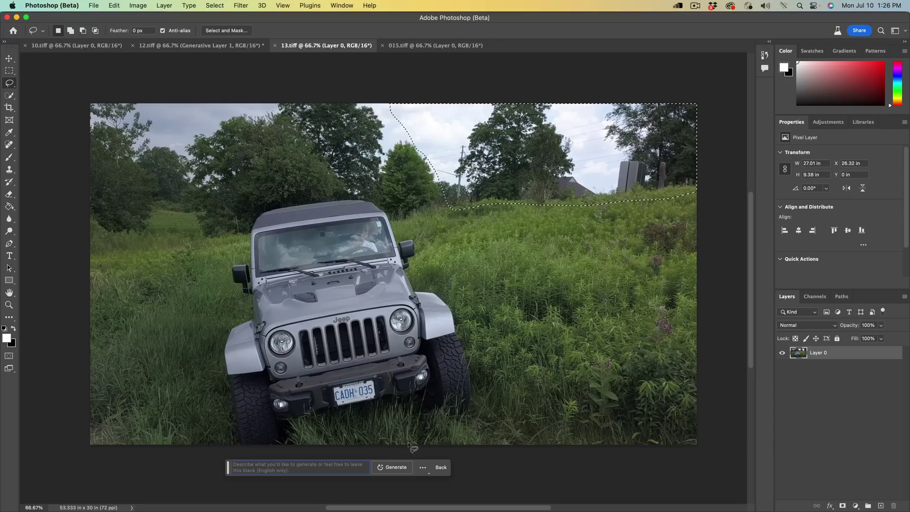
{"action": "left_click", "coordinate": [393, 468]}
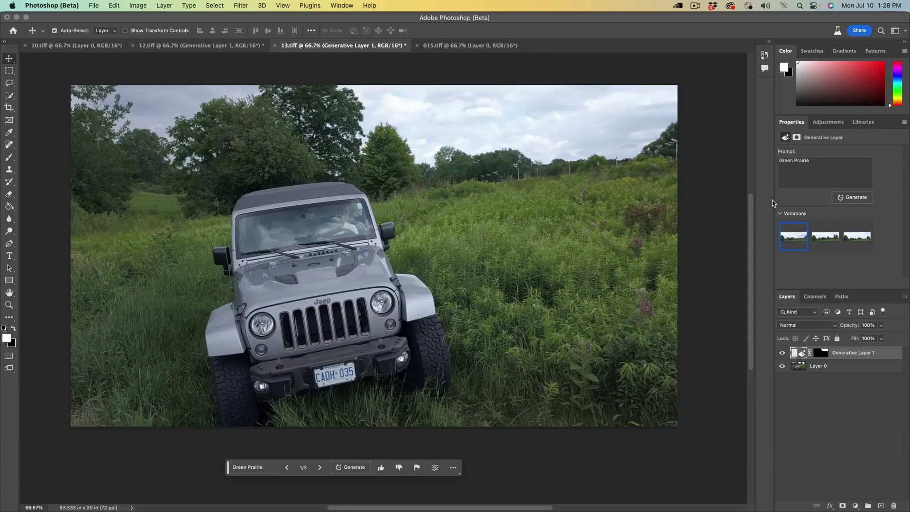
{"action": "left_click", "coordinate": [839, 243]}
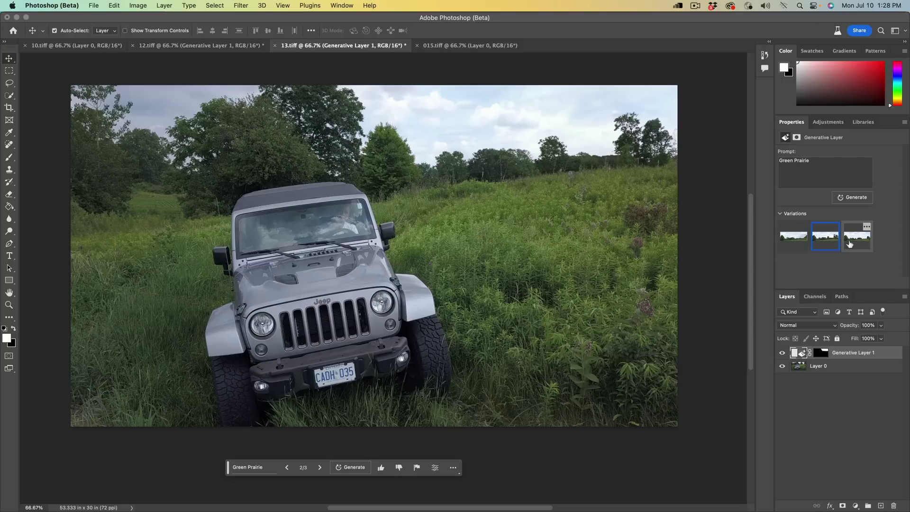
Hide Layer 0, quick-export 13's generated sky as 13.png into Mattes, and select the Lasso tool.
{"action": "left_click", "coordinate": [783, 366]}
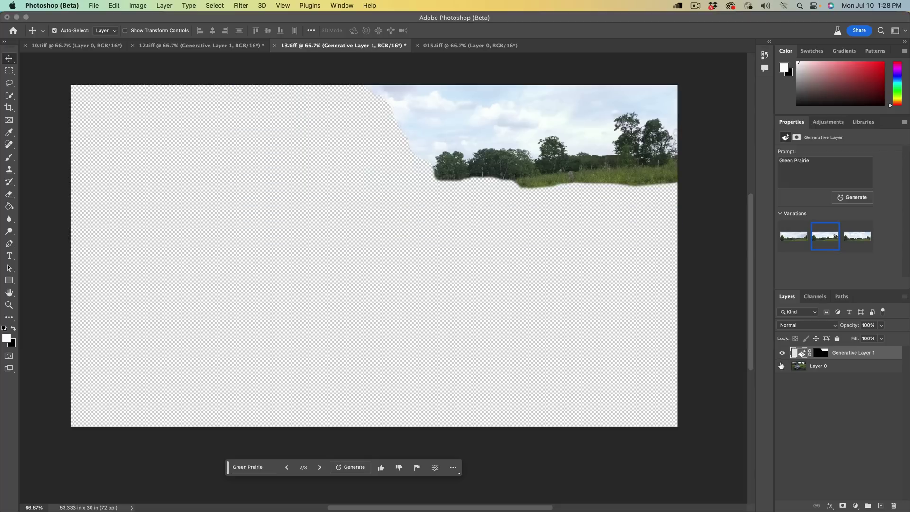
{"action": "left_click", "coordinate": [98, 5]}
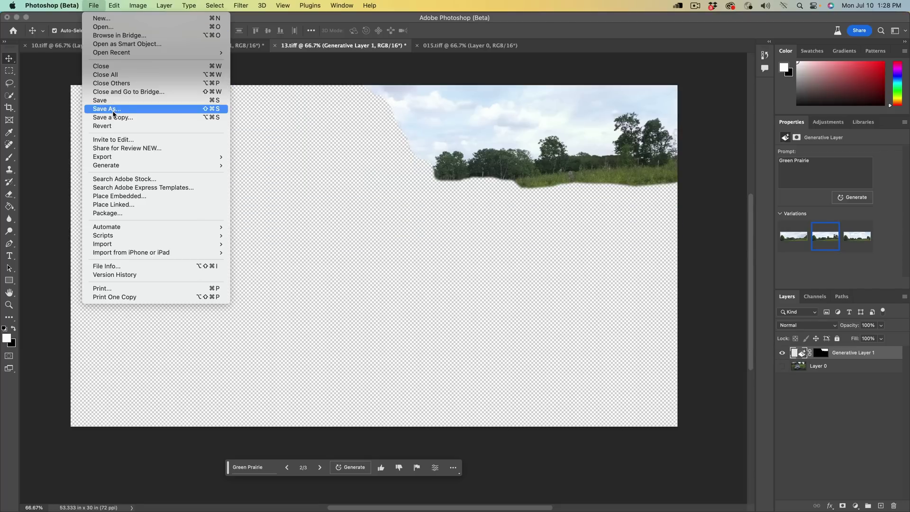
{"action": "mouse_move", "coordinate": [126, 158]}
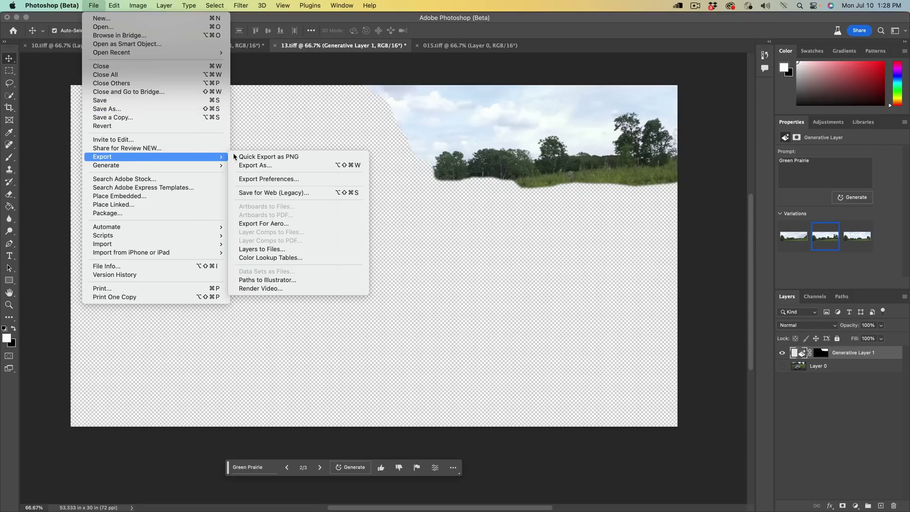
{"action": "left_click", "coordinate": [258, 157]}
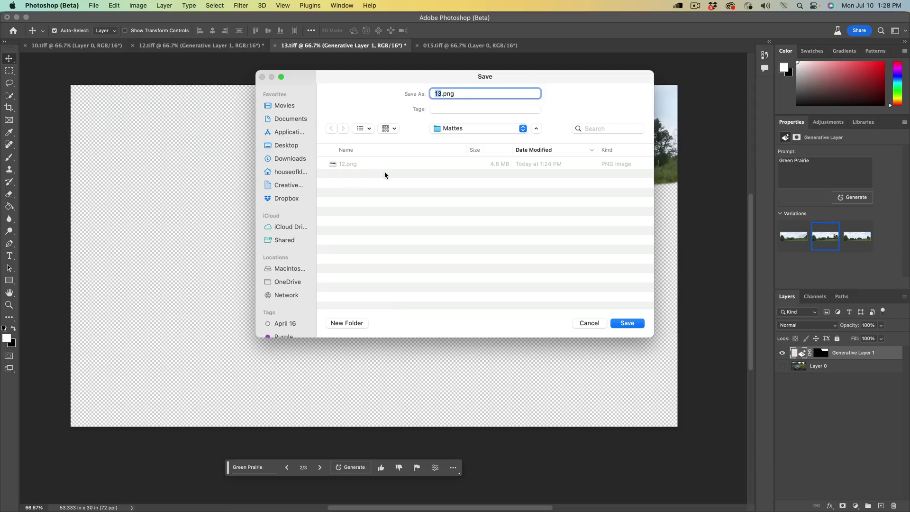
{"action": "left_click", "coordinate": [632, 324]}
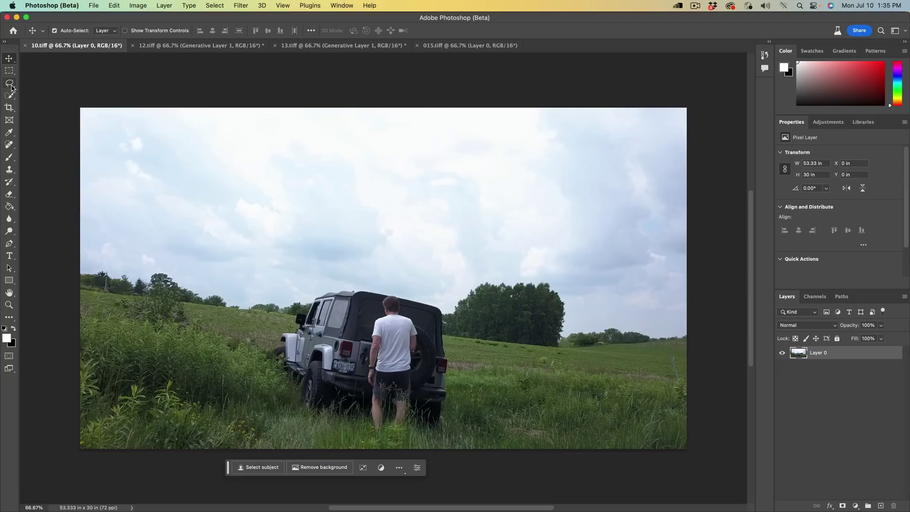
{"action": "left_click", "coordinate": [10, 84]}
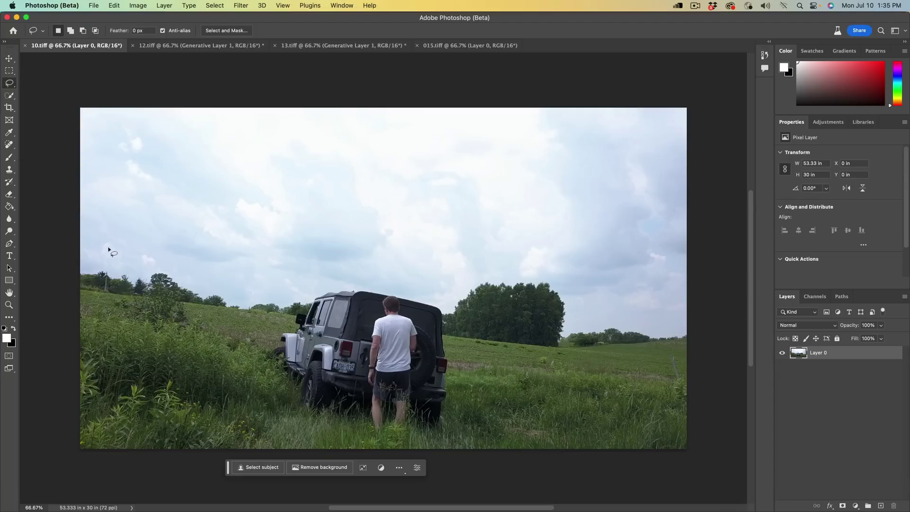
Lasso 10.tiff's sky from the left edge along the treeline and Jeep roof to the right edge.
{"action": "mouse_move", "coordinate": [72, 256]}
{"action": "left_mouse_down"}
{"action": "mouse_move", "coordinate": [179, 270]}
{"action": "mouse_move", "coordinate": [211, 288]}
{"action": "mouse_move", "coordinate": [398, 286]}
{"action": "mouse_move", "coordinate": [438, 306]}
{"action": "mouse_move", "coordinate": [451, 336]}
{"action": "mouse_move", "coordinate": [519, 343]}
{"action": "mouse_move", "coordinate": [569, 377]}
{"action": "mouse_move", "coordinate": [629, 384]}
{"action": "mouse_move", "coordinate": [716, 358]}
{"action": "mouse_move", "coordinate": [736, 154]}
{"action": "mouse_move", "coordinate": [668, 81]}
{"action": "mouse_move", "coordinate": [191, 44]}
{"action": "mouse_move", "coordinate": [44, 112]}
{"action": "mouse_move", "coordinate": [38, 200]}
{"action": "mouse_move", "coordinate": [59, 247]}
{"action": "mouse_move", "coordinate": [79, 262]}
{"action": "left_mouse_up"}
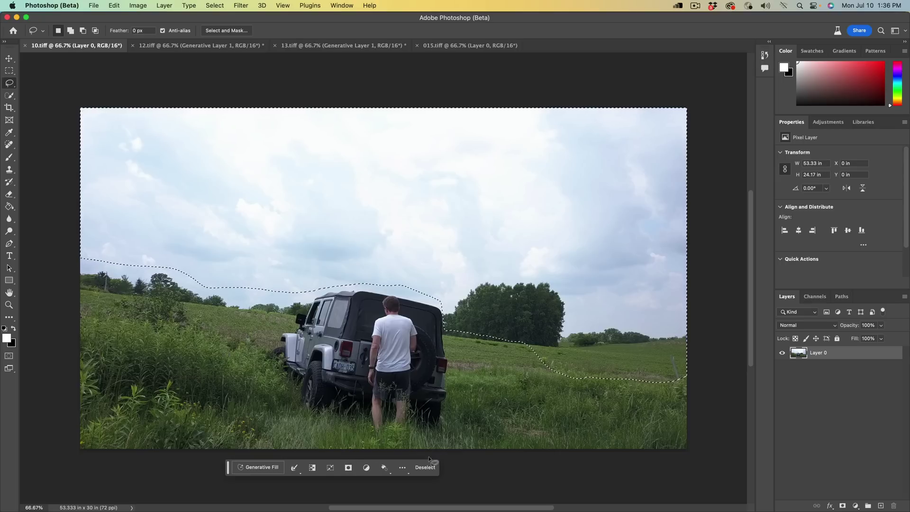
Generate 'Mountains in the distance' in 10's sky, compare three variations, and keep the first snowy-peaks one.
{"action": "left_click", "coordinate": [258, 467]}
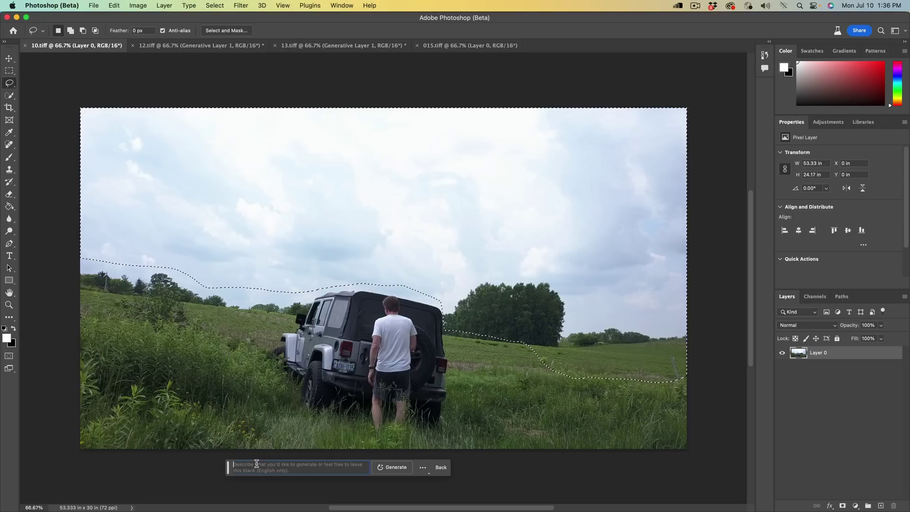
{"action": "type", "text": "Distant mountains"}
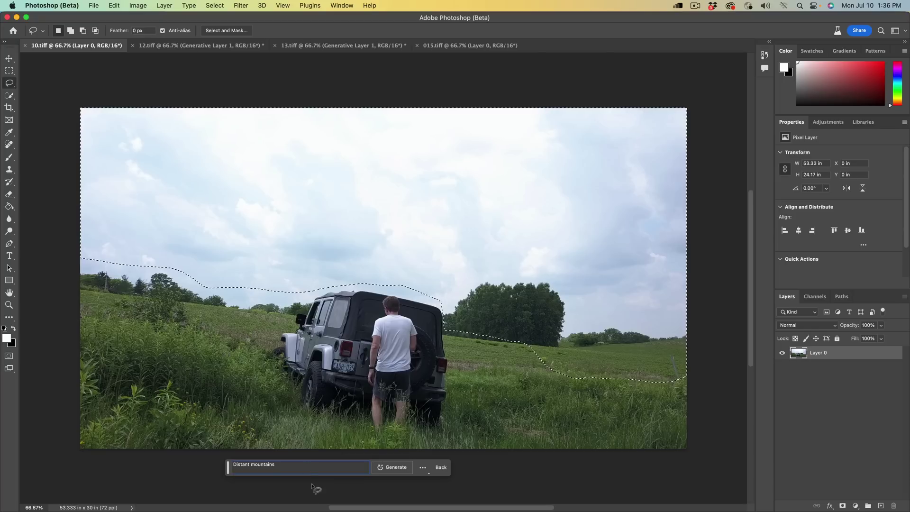
{"action": "left_click", "coordinate": [398, 467]}
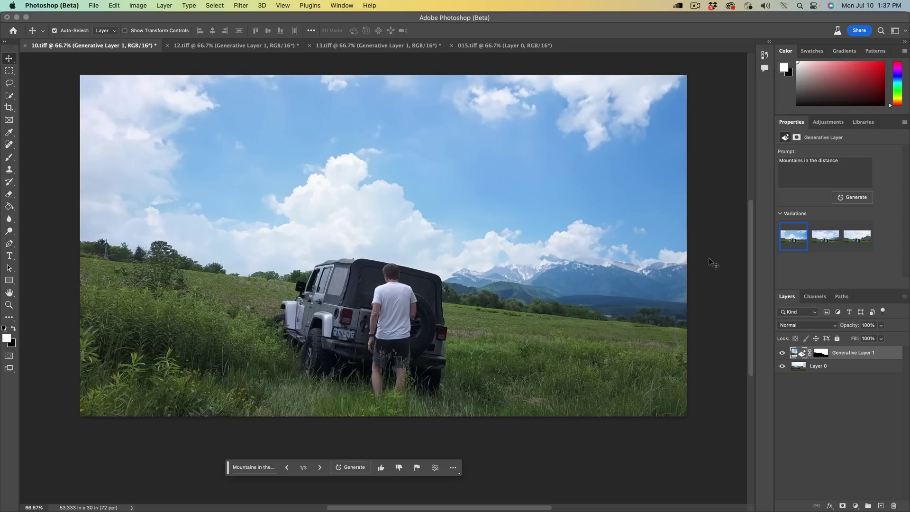
{"action": "mouse_move", "coordinate": [796, 248]}
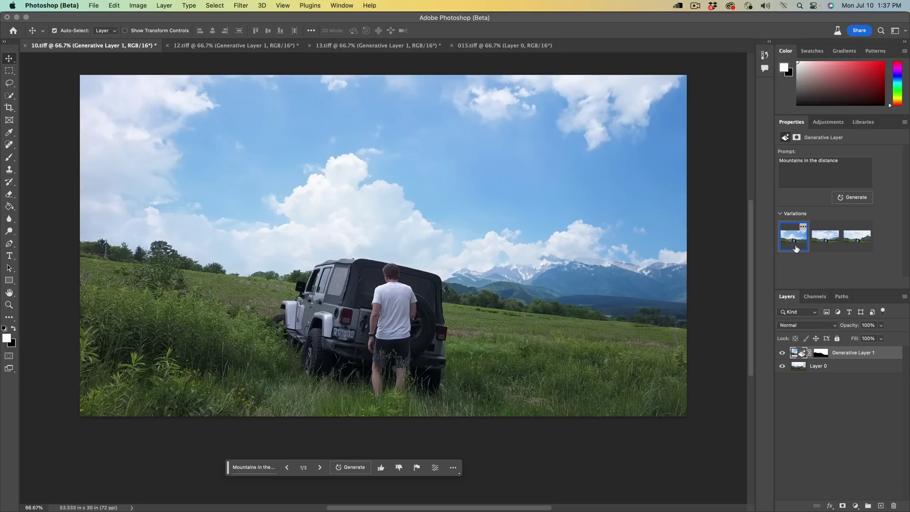
{"action": "left_click", "coordinate": [821, 242]}
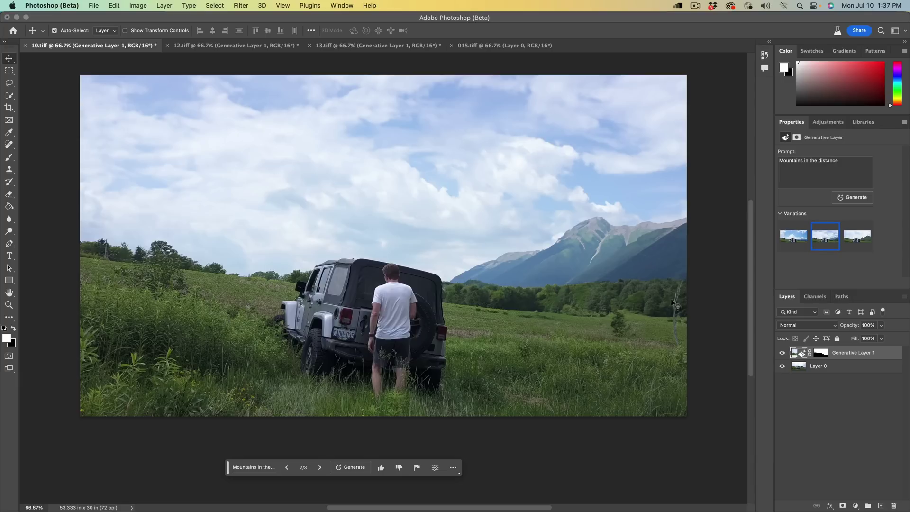
{"action": "left_click", "coordinate": [857, 237]}
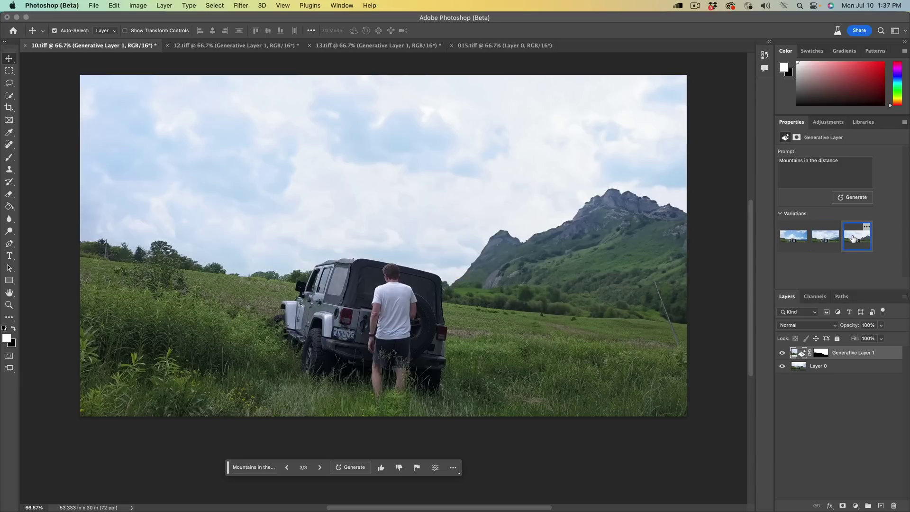
{"action": "left_click", "coordinate": [802, 241]}
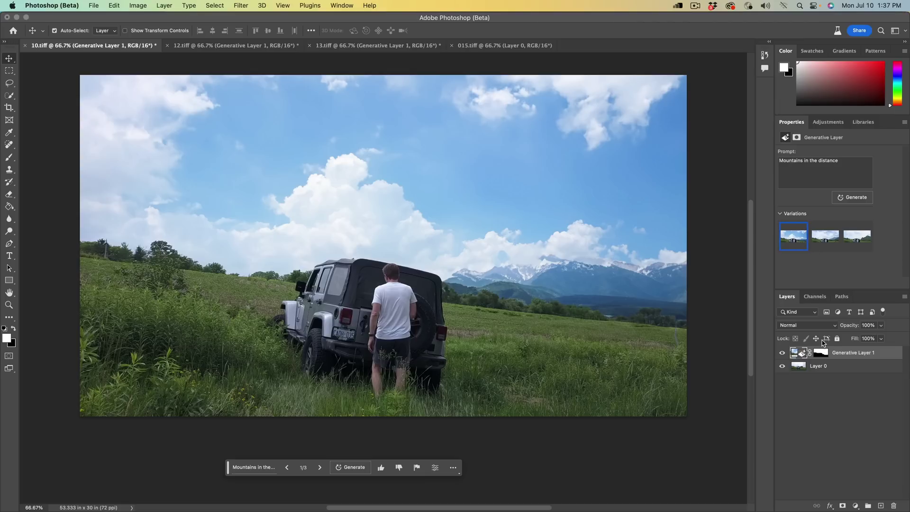
Hide Layer 0 and quick-export 10's generated mountain sky as 10.png into Mattes.
{"action": "left_click", "coordinate": [782, 369]}
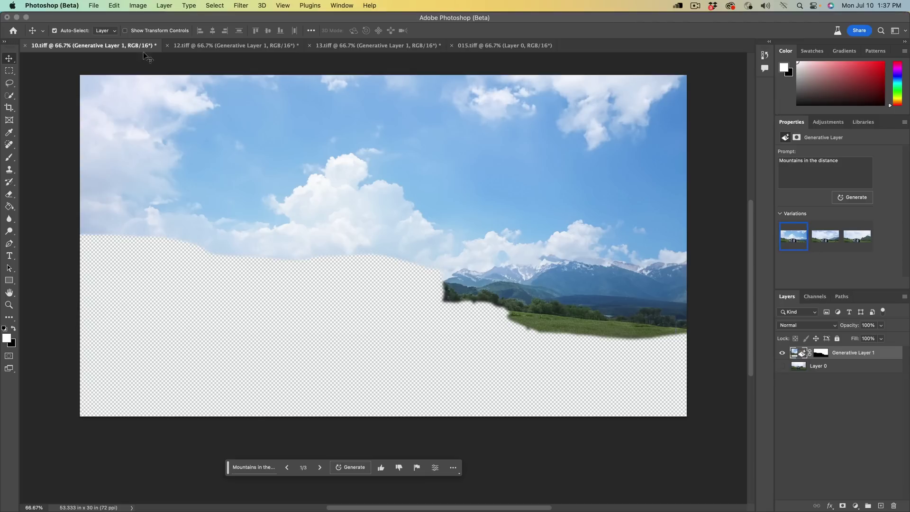
{"action": "left_click", "coordinate": [94, 5]}
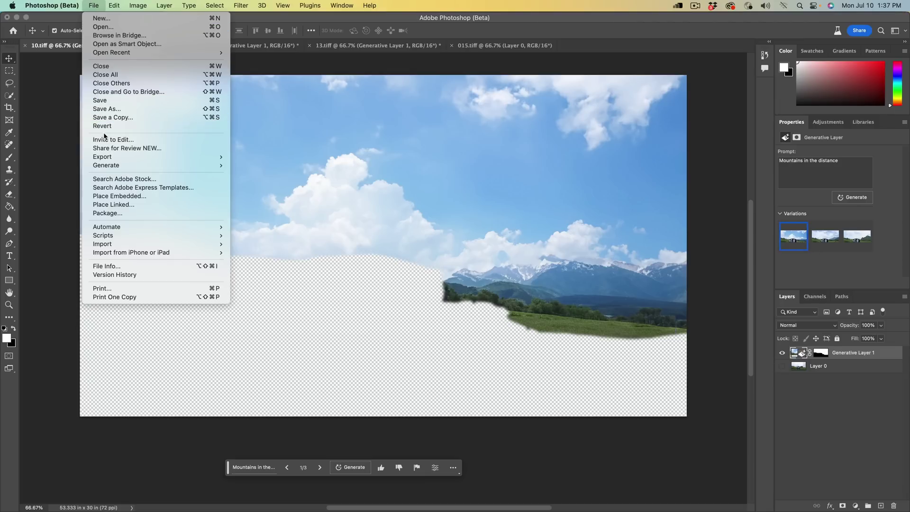
{"action": "mouse_move", "coordinate": [203, 156]}
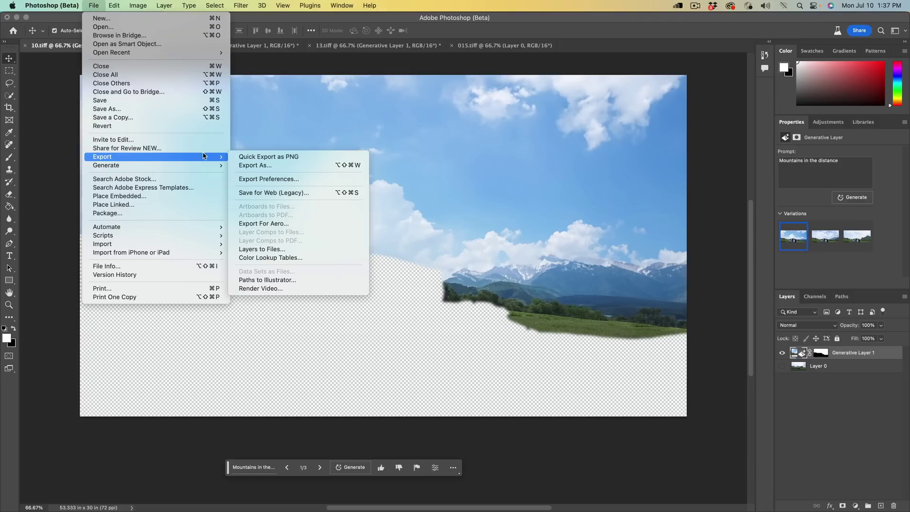
{"action": "left_click", "coordinate": [258, 158]}
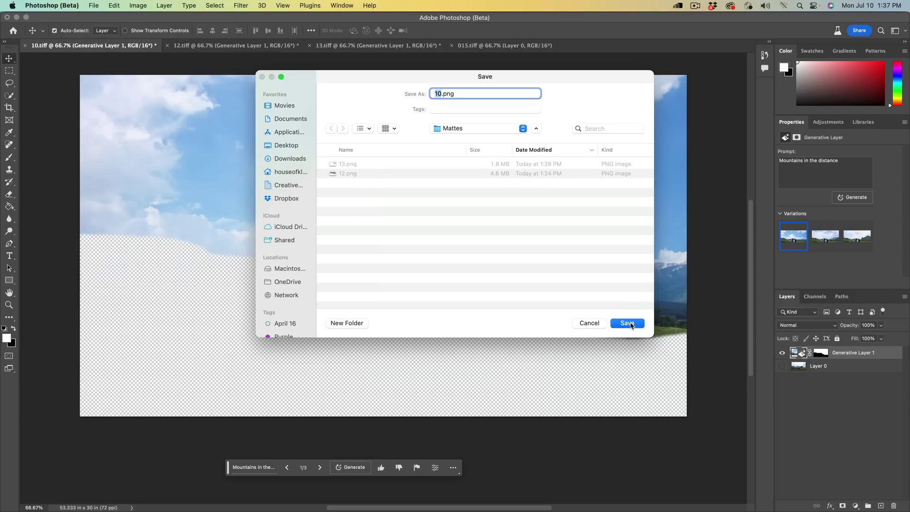
{"action": "left_click", "coordinate": [628, 324]}
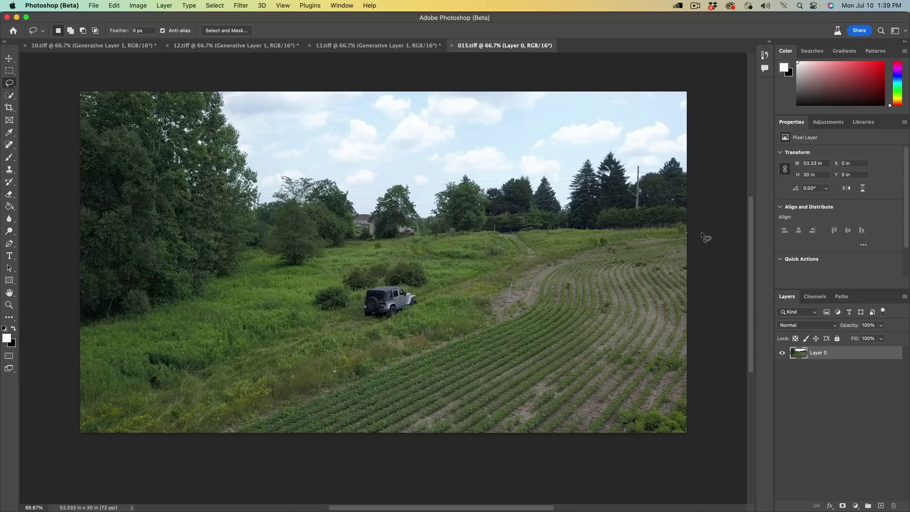
Lasso the sky, treeline and far meadow above 015's diagonal field edge, including the top strip.
{"action": "mouse_move", "coordinate": [699, 233]}
{"action": "left_mouse_down"}
{"action": "mouse_move", "coordinate": [394, 243]}
{"action": "mouse_move", "coordinate": [65, 349]}
{"action": "mouse_move", "coordinate": [49, 310]}
{"action": "mouse_move", "coordinate": [50, 204]}
{"action": "mouse_move", "coordinate": [72, 110]}
{"action": "left_mouse_up"}
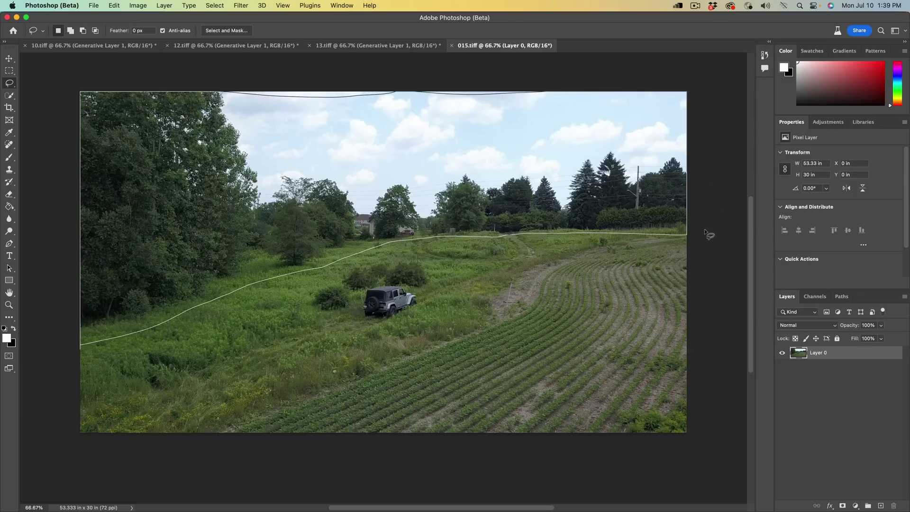
{"action": "left_click_drag", "start_coordinate": [709, 235], "coordinate": [541, 83]}
{"action": "left_click_drag", "start_coordinate": [600, 95], "coordinate": [535, 123]}
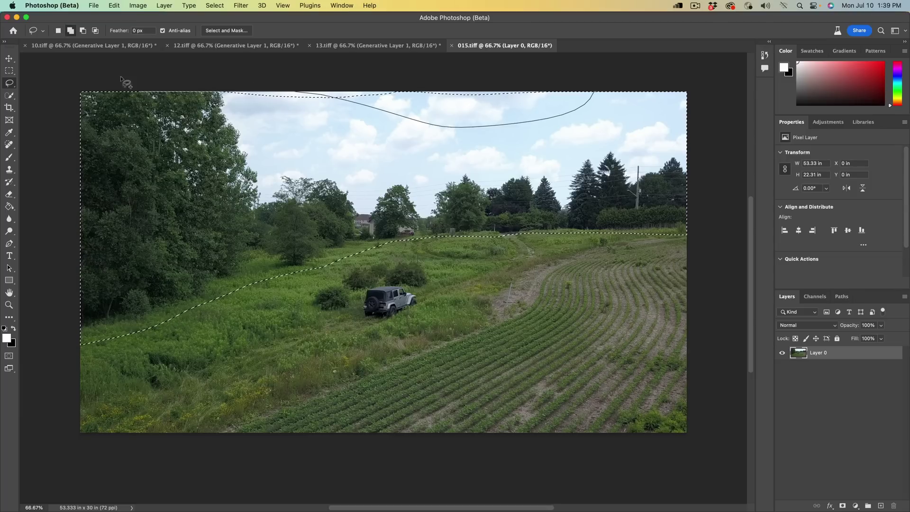
{"action": "mouse_move", "coordinate": [125, 83]}
{"action": "left_mouse_down"}
{"action": "mouse_move", "coordinate": [146, 73]}
{"action": "mouse_move", "coordinate": [207, 138]}
{"action": "left_mouse_up"}
{"action": "left_click_drag", "start_coordinate": [430, 82], "coordinate": [431, 85]}
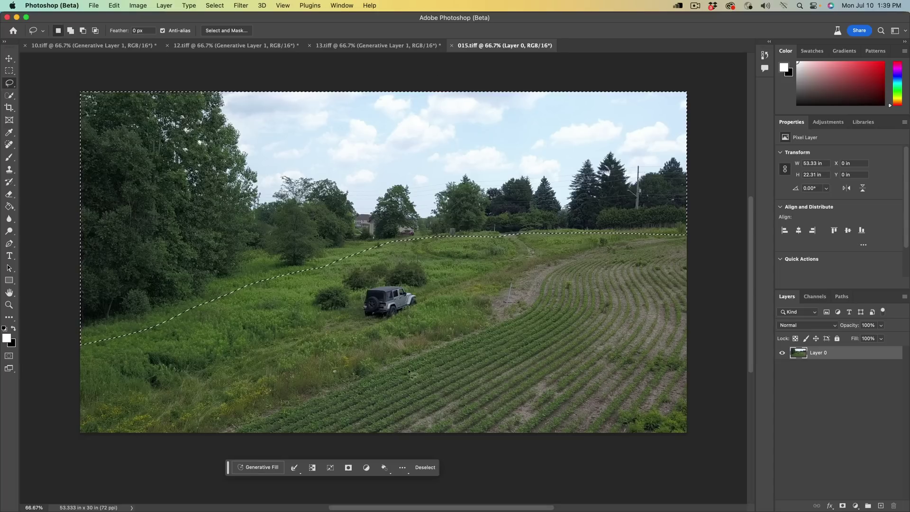
Generate a 'Green Prarie' fill over 015's selection and keep the third, stormy-sky variation.
{"action": "left_click", "coordinate": [259, 468]}
{"action": "type", "text": "Green"}
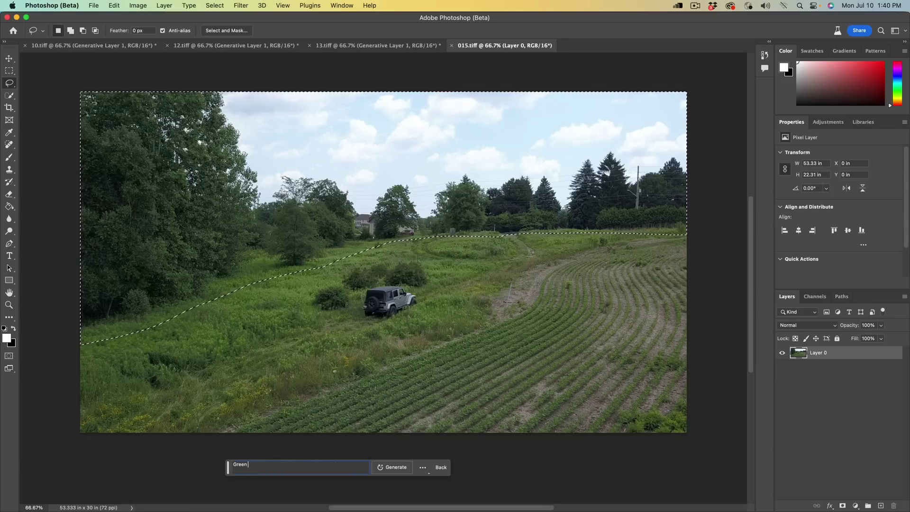
{"action": "type", "text": " Prarie"}
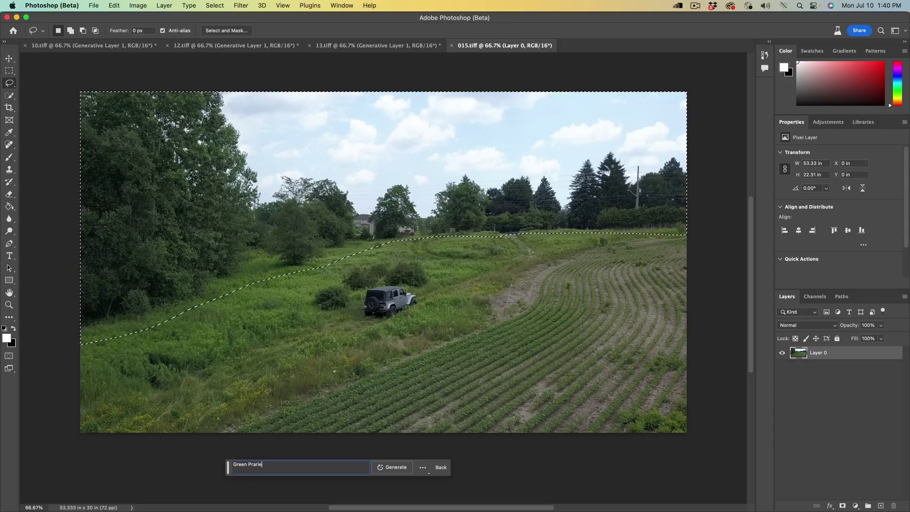
{"action": "left_click", "coordinate": [397, 468]}
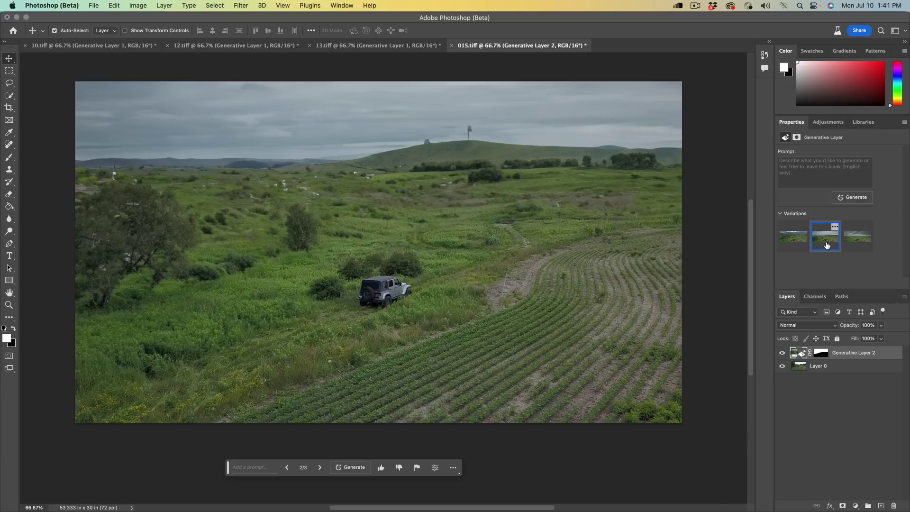
{"action": "left_click", "coordinate": [856, 243]}
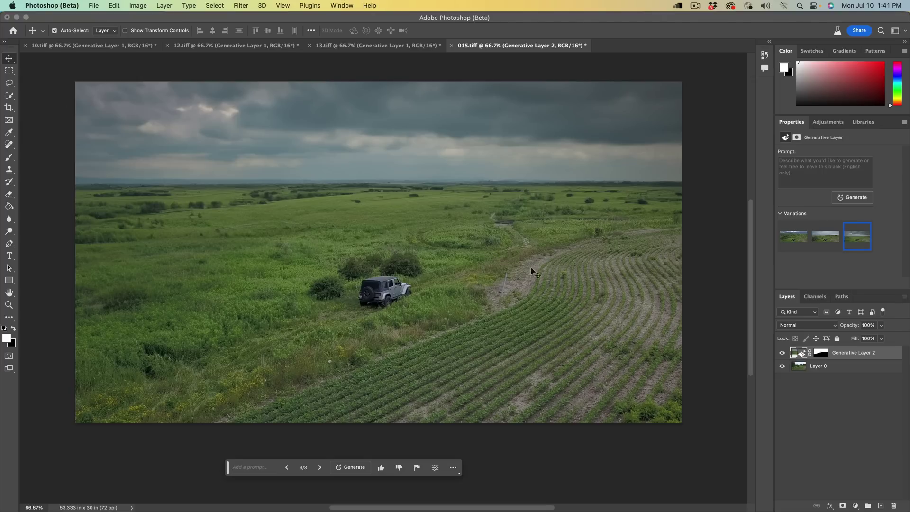
Hide Layer 0 and quick-export 015's generated sky as 015.png into Mattes.
{"action": "left_click", "coordinate": [782, 366]}
{"action": "left_click", "coordinate": [93, 5]}
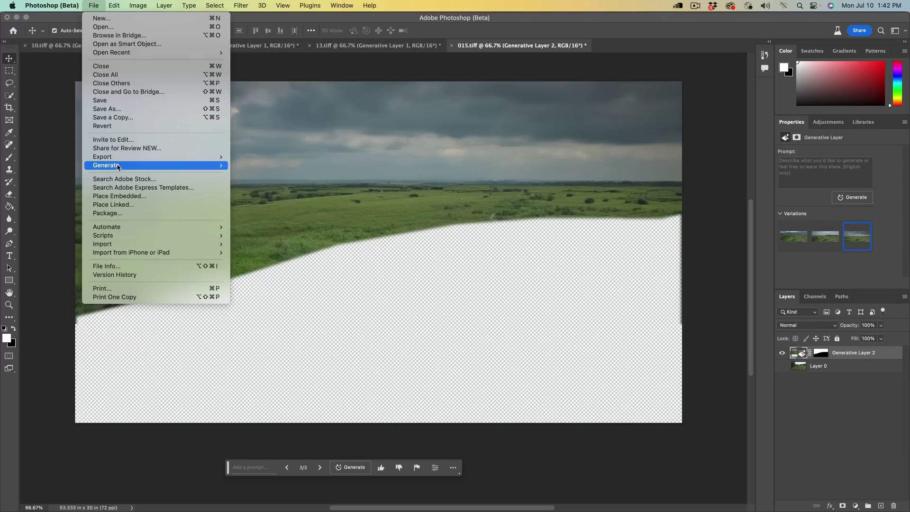
{"action": "mouse_move", "coordinate": [119, 161]}
{"action": "left_click", "coordinate": [259, 157]}
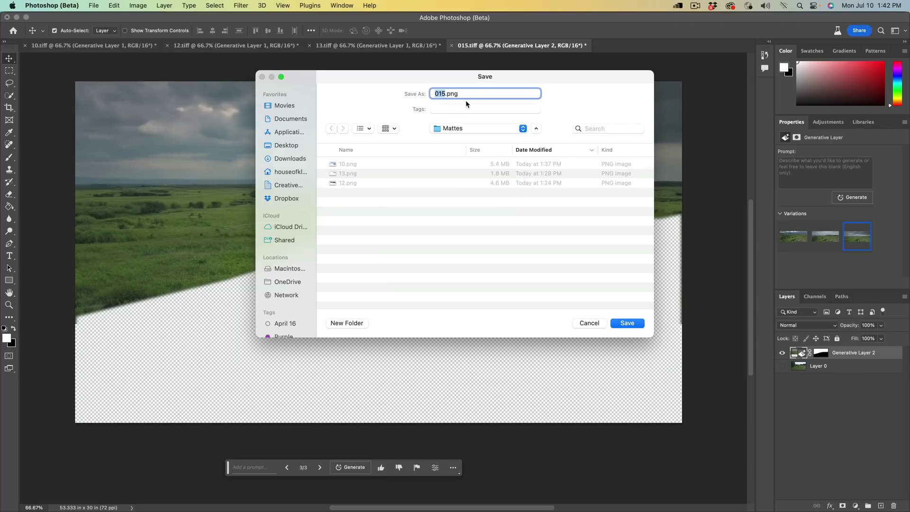
{"action": "key", "text": "Return"}
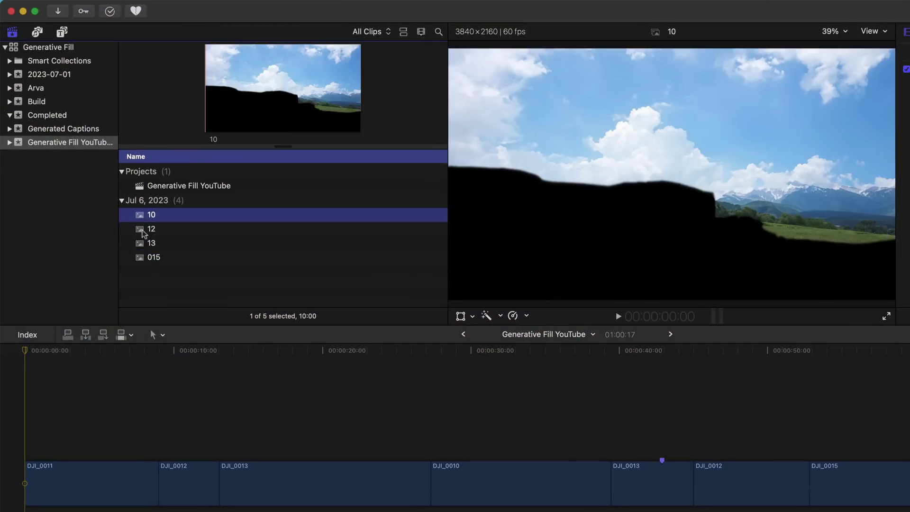
Preview the imported mattes 12, 13, 015 and 10 in the Final Cut Pro browser.
{"action": "left_click", "coordinate": [146, 230]}
{"action": "left_click", "coordinate": [147, 243]}
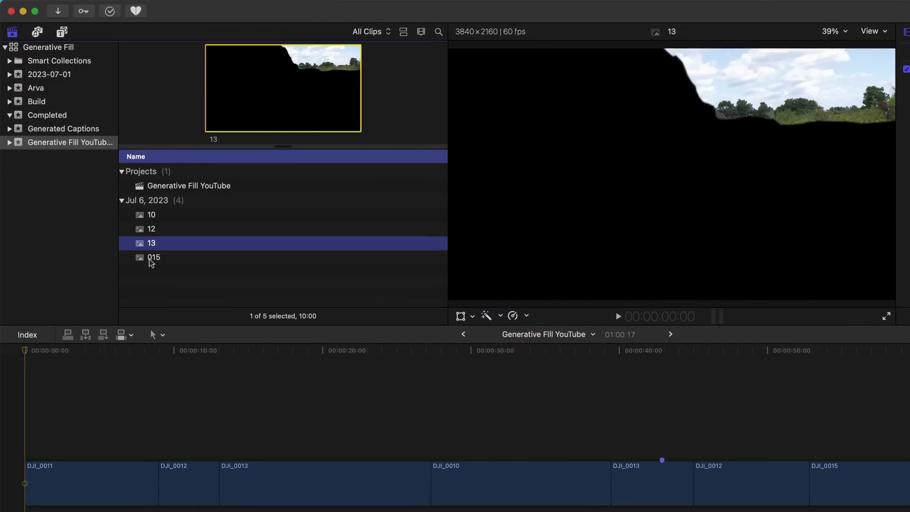
{"action": "left_click", "coordinate": [150, 261]}
{"action": "left_click", "coordinate": [152, 215]}
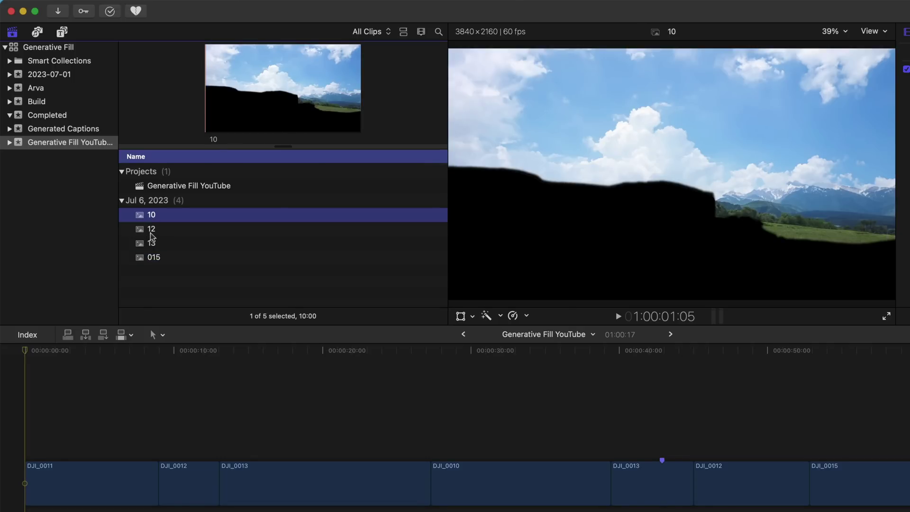
Connect matte 12 above DJI_0012 and play the overlay back from 9:00.
{"action": "left_click_drag", "start_coordinate": [151, 229], "coordinate": [219, 429]}
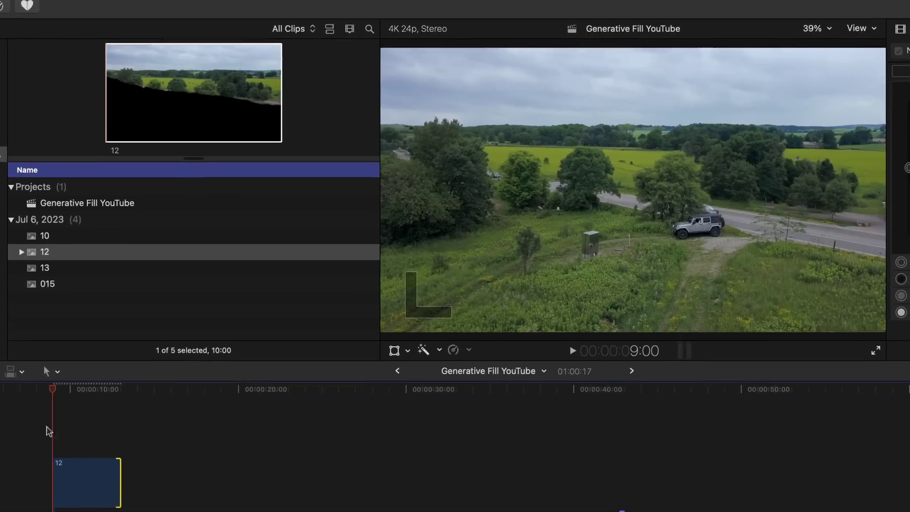
{"action": "key", "text": "space"}
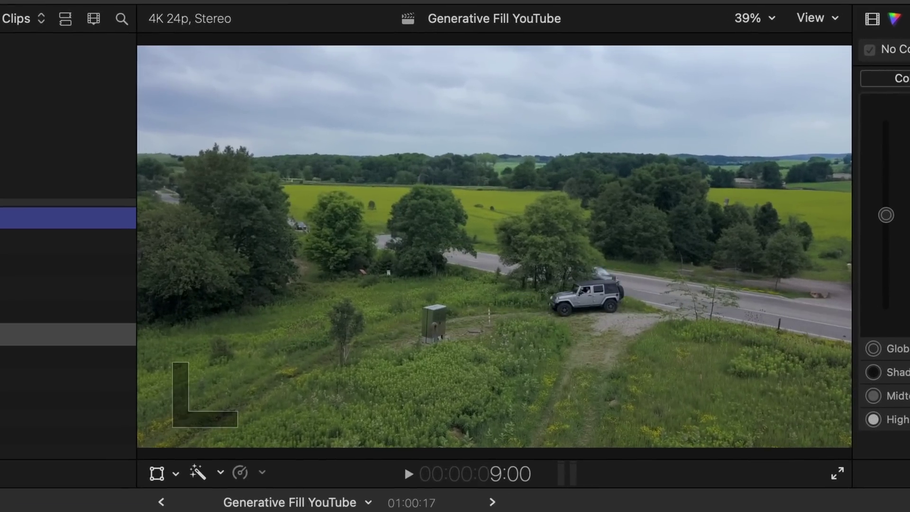
{"action": "left_click", "coordinate": [458, 436]}
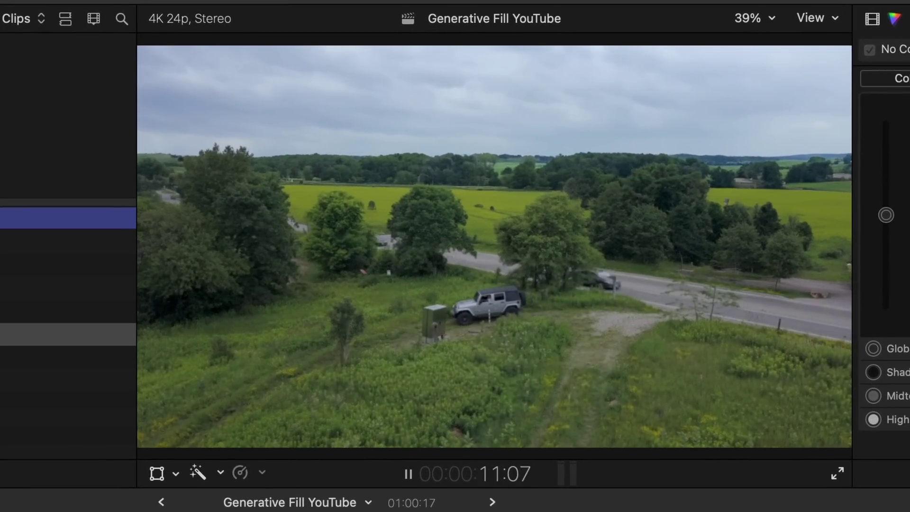
Connect matte 13 above DJI_0013 and extend it to cover the whole clip.
{"action": "key", "text": "space"}
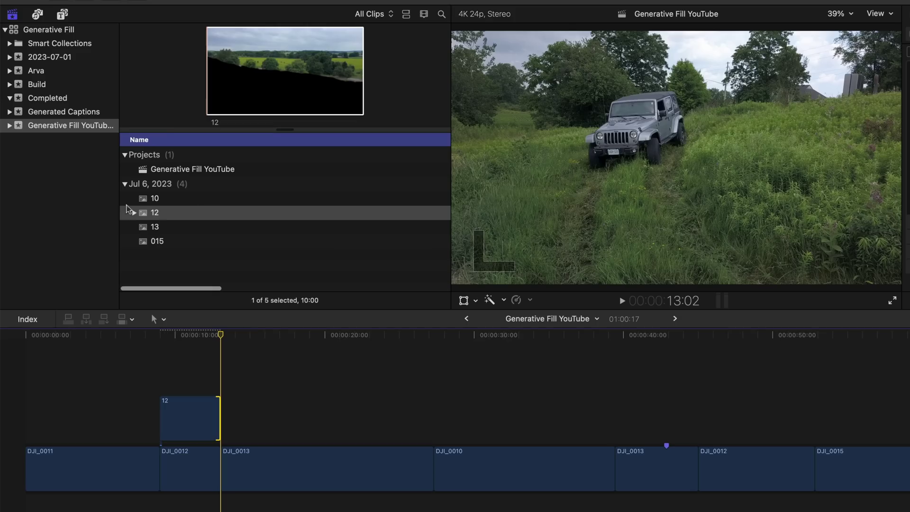
{"action": "left_click", "coordinate": [144, 229]}
{"action": "left_click_drag", "start_coordinate": [306, 316], "coordinate": [223, 412]}
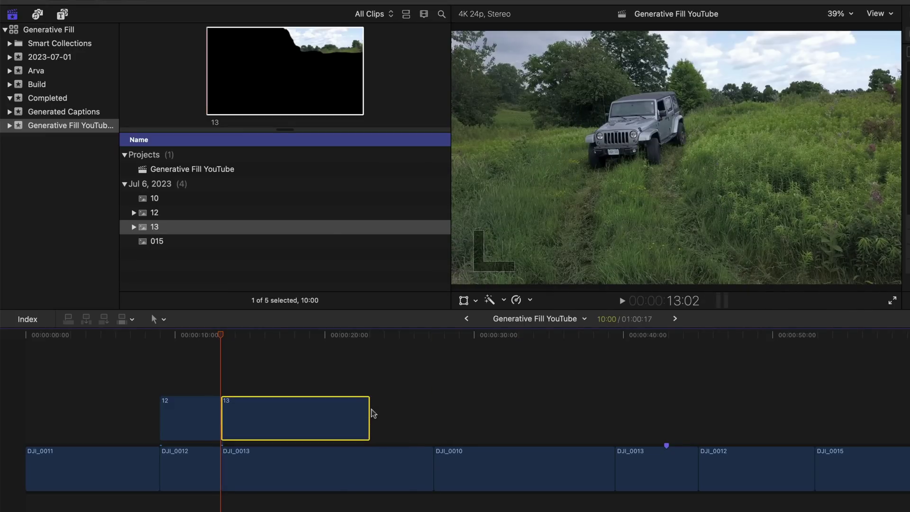
{"action": "left_click_drag", "start_coordinate": [369, 409], "coordinate": [432, 411]}
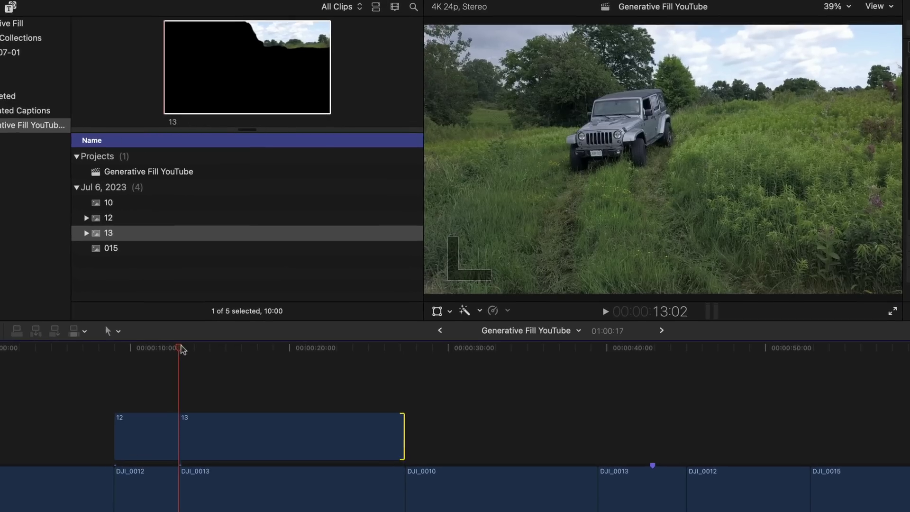
Play back the DJI_0013 shot with its 13 matte overlay to review it.
{"action": "key", "text": "space"}
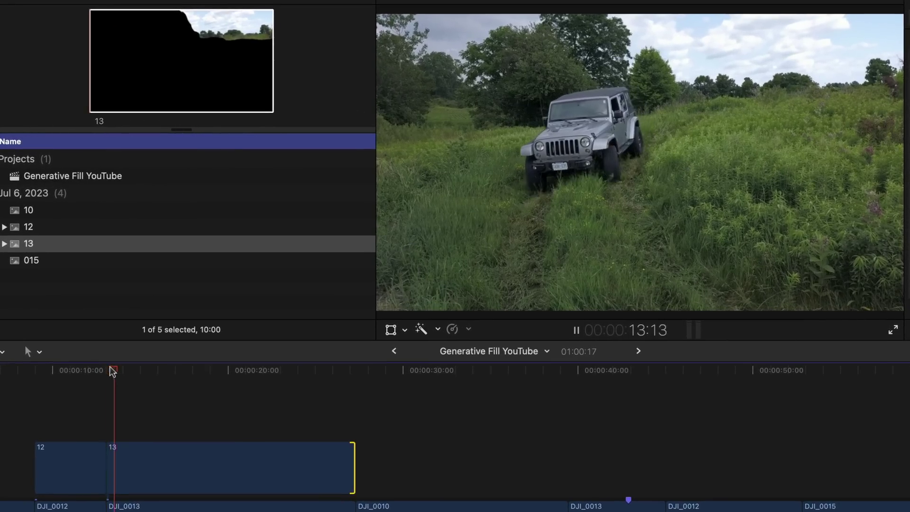
{"action": "left_click", "coordinate": [230, 486]}
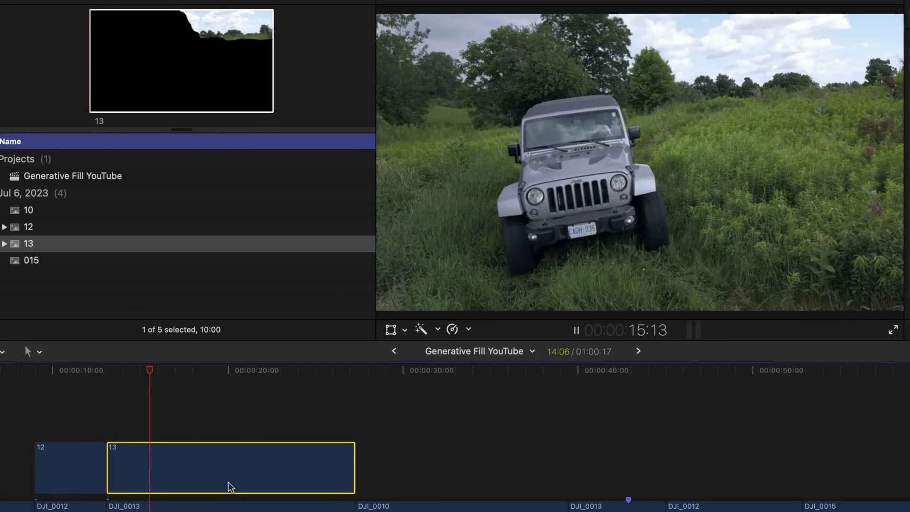
{"action": "key", "text": "space"}
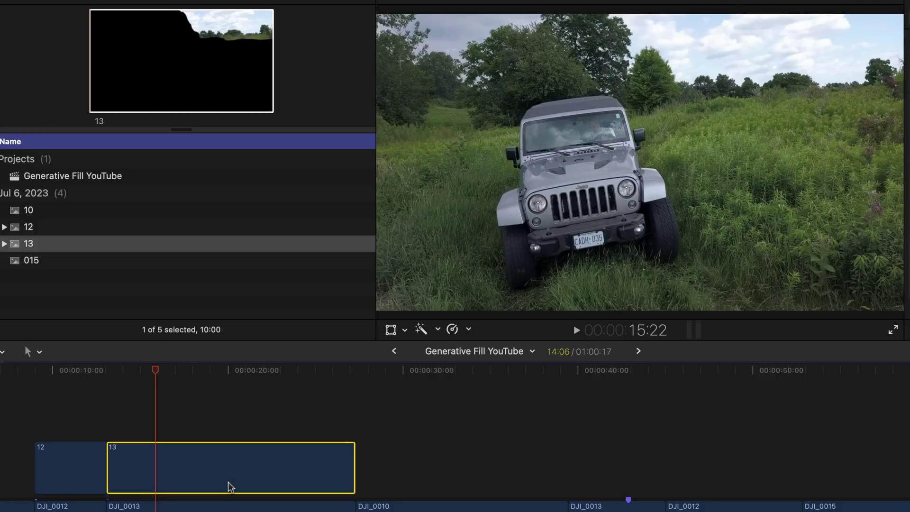
{"action": "key", "text": "space"}
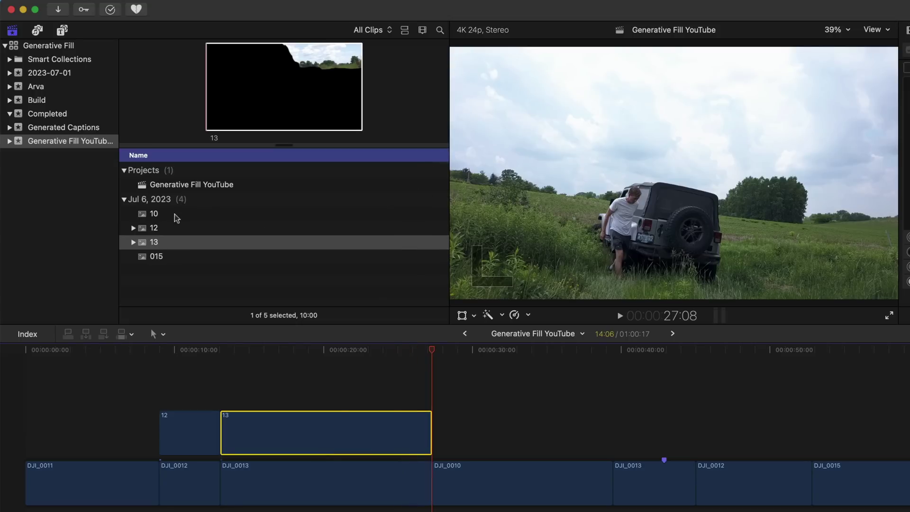
Connect the 10 matte above DJI_0010, extend it over the clip, and play from about 26 seconds.
{"action": "left_click", "coordinate": [146, 215]}
{"action": "key", "text": "e"}
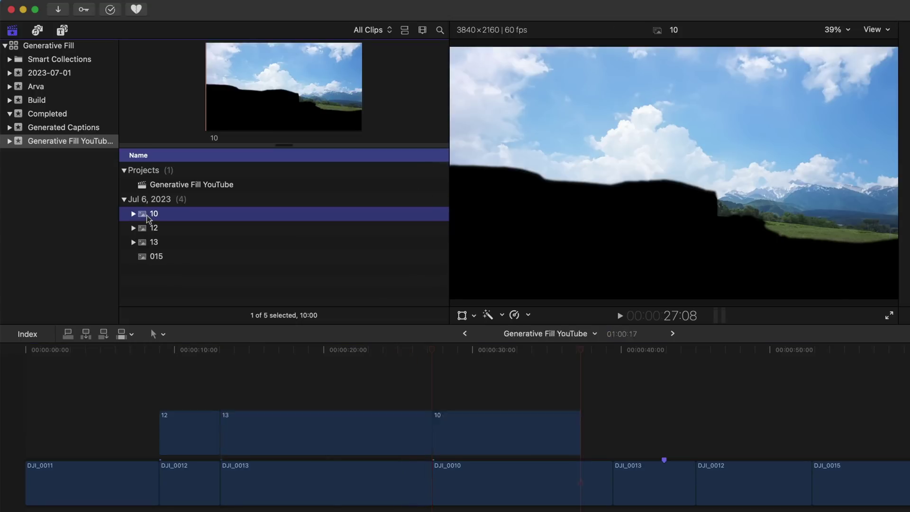
{"action": "left_click_drag", "start_coordinate": [581, 433], "coordinate": [612, 432]}
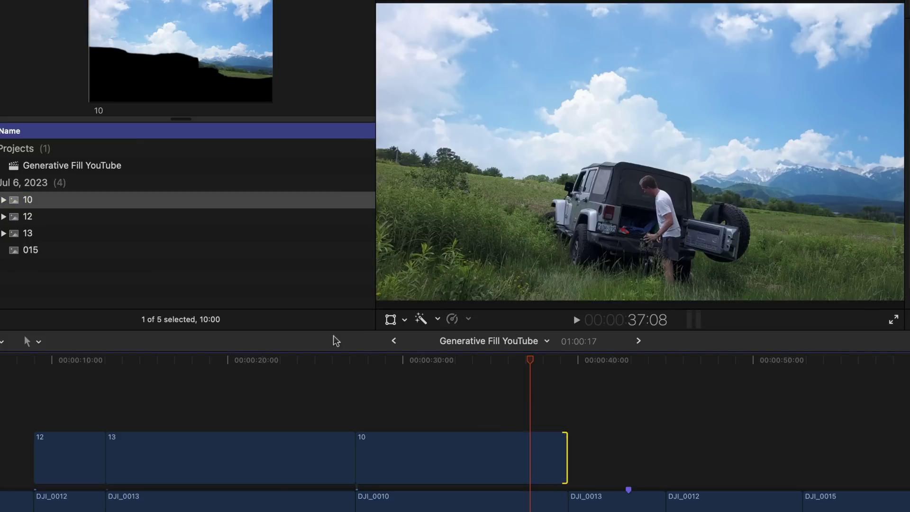
{"action": "left_click", "coordinate": [343, 364]}
{"action": "key", "text": "space"}
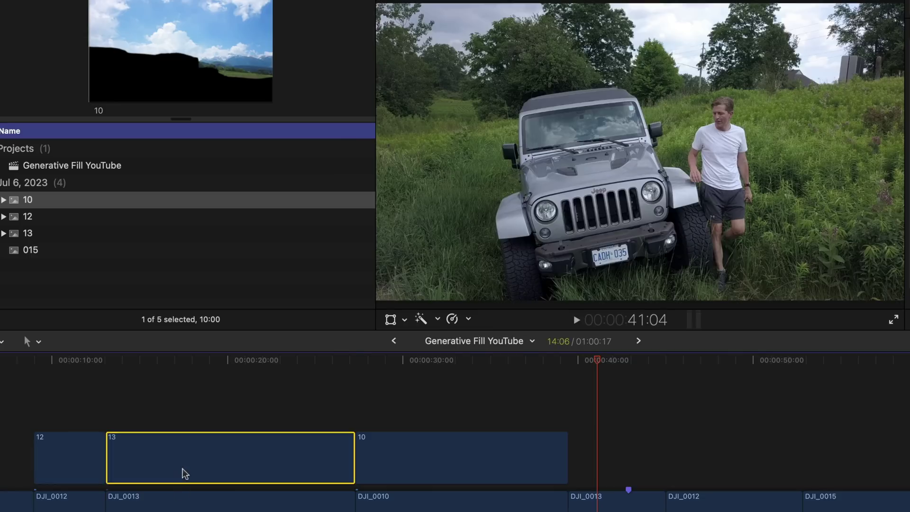
Place a second 13 matte above the later DJI_0013 and trim it shorter to match.
{"action": "left_click_drag", "start_coordinate": [181, 467], "coordinate": [645, 471]}
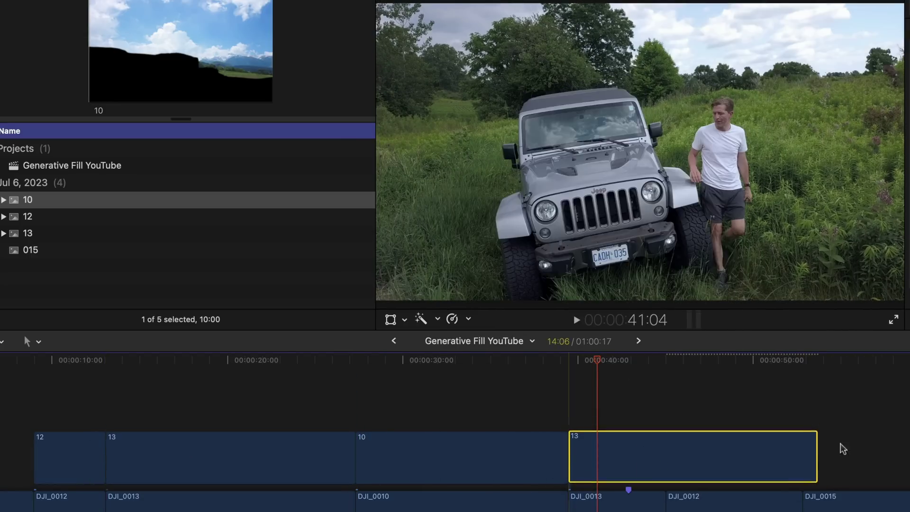
{"action": "left_click_drag", "start_coordinate": [821, 456], "coordinate": [666, 458]}
{"action": "key", "text": "space"}
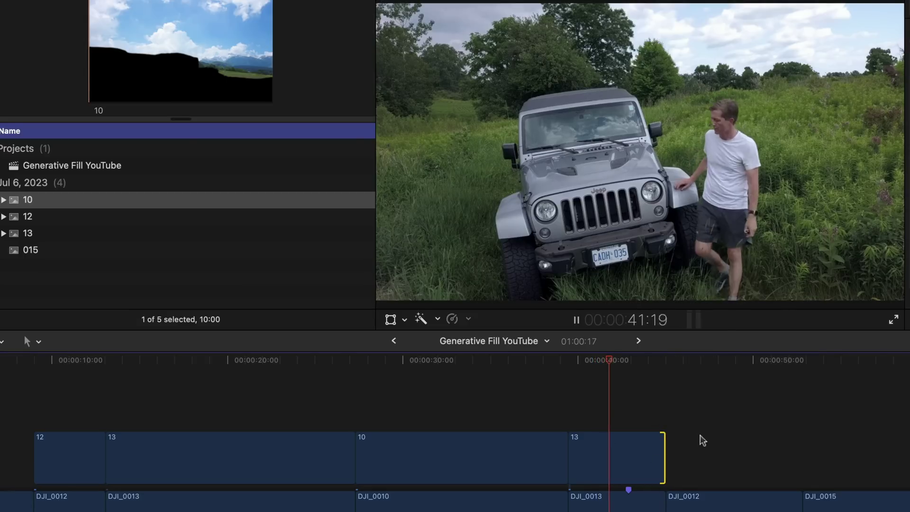
{"action": "left_click_drag", "start_coordinate": [685, 363], "coordinate": [787, 373]}
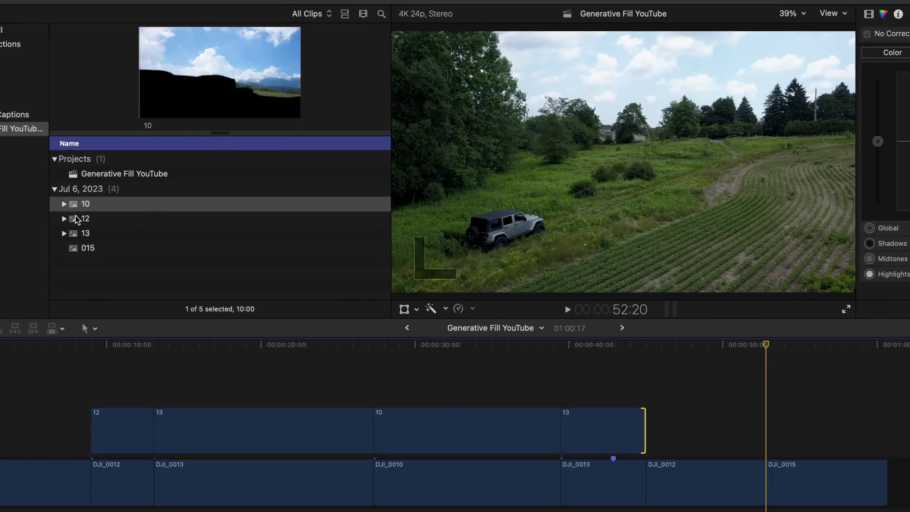
Connect the 015 matte above the DJI_0015 drone shot and play it back from 55:05.
{"action": "left_click", "coordinate": [90, 251]}
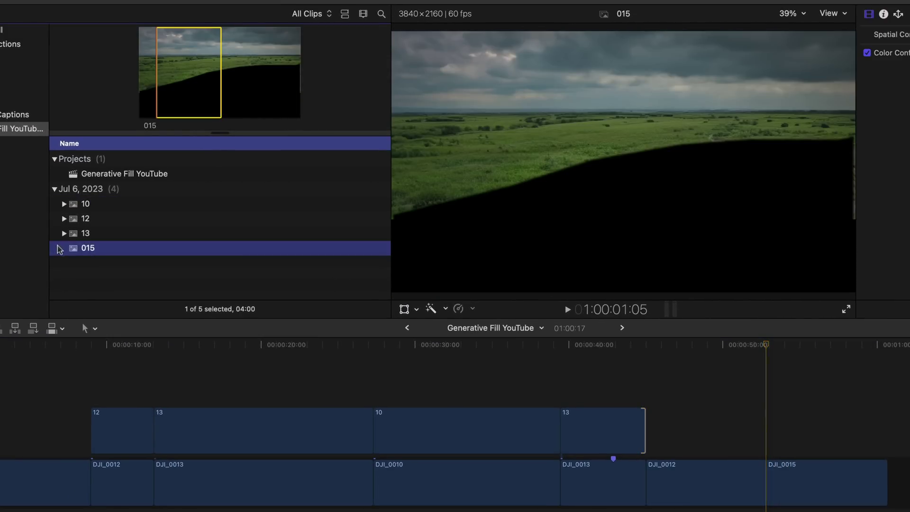
{"action": "left_click_drag", "start_coordinate": [71, 249], "coordinate": [886, 419]}
{"action": "key", "text": "space"}
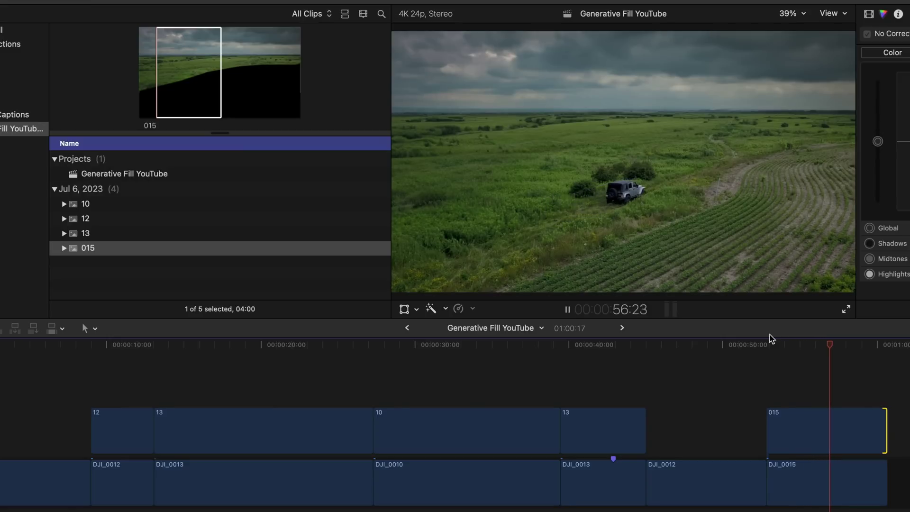
{"action": "key", "text": "space"}
{"action": "left_click", "coordinate": [832, 417]}
{"action": "left_click", "coordinate": [801, 345]}
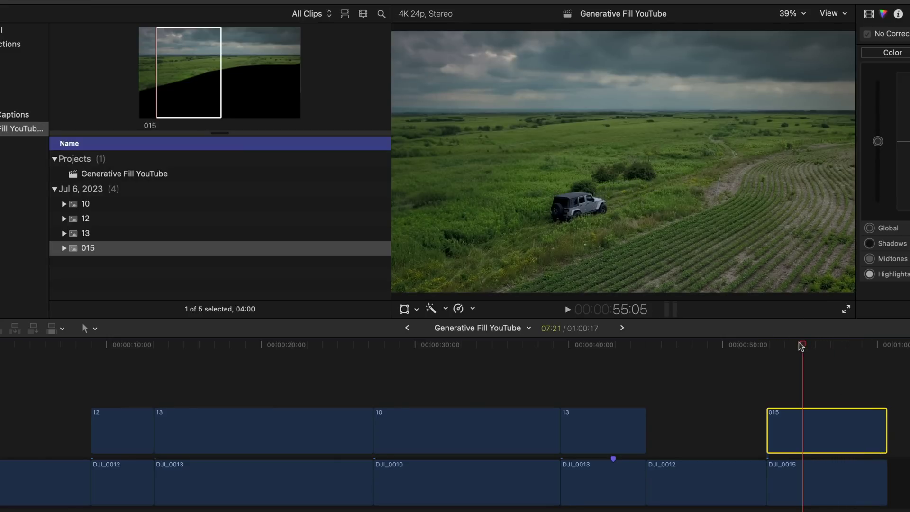